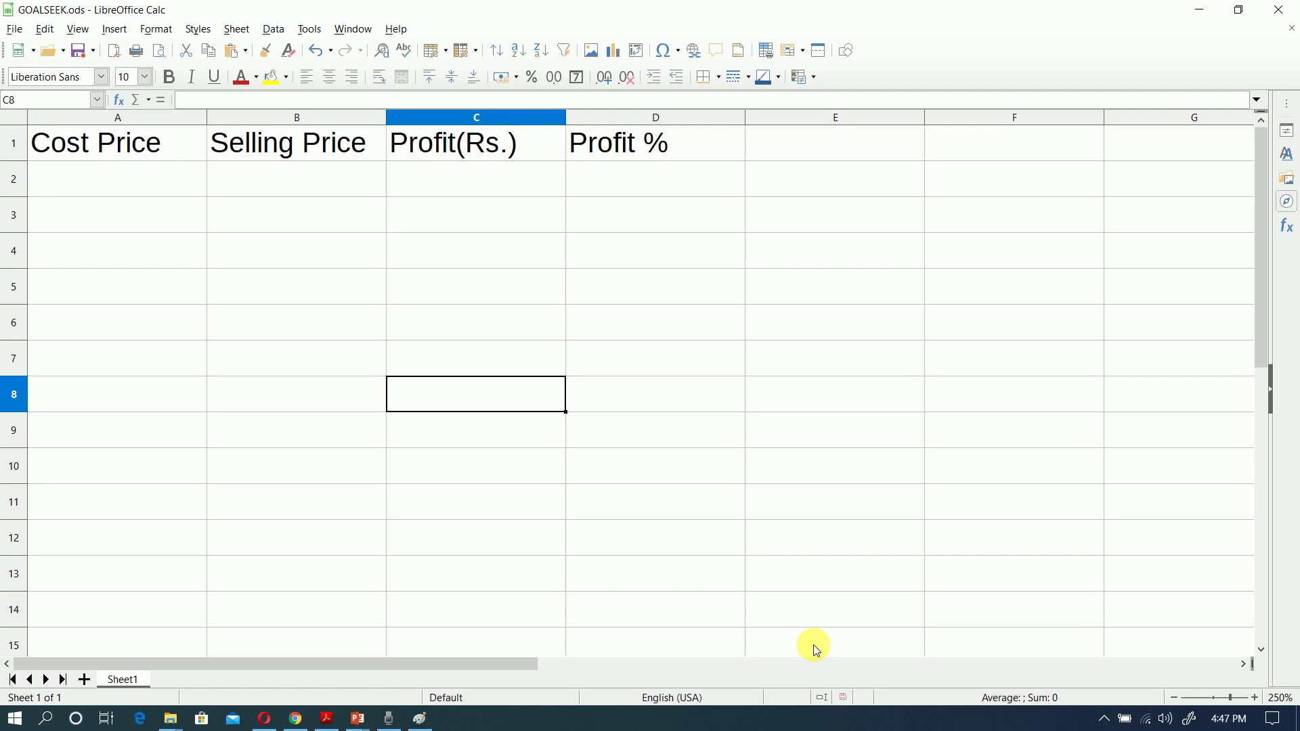
Enter 15000 as the cost price in cell A2
{"action": "key", "text": "Up"}
{"action": "key", "text": "Up"}
{"action": "key", "text": "Up"}
{"action": "key", "text": "Up"}
{"action": "key", "text": "Up"}
{"action": "key", "text": "Up"}
{"action": "key", "text": "Up"}
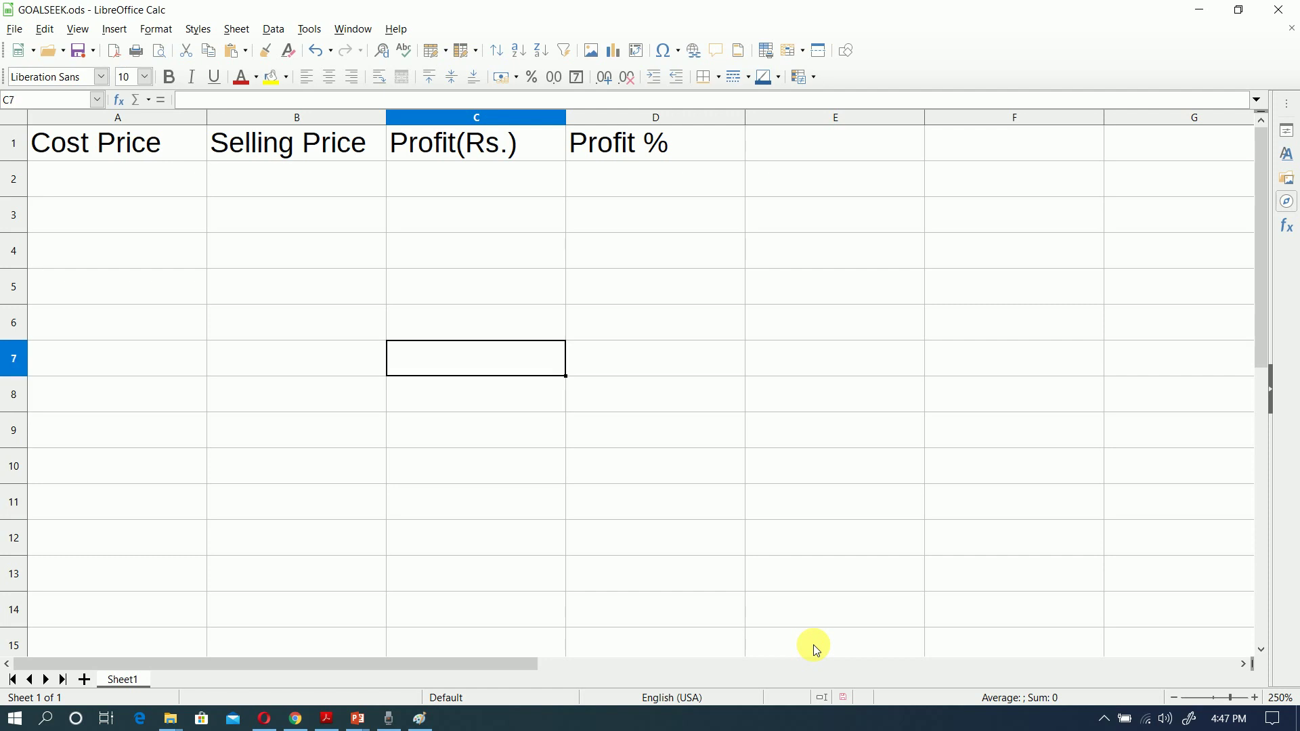
{"action": "key", "text": "Right"}
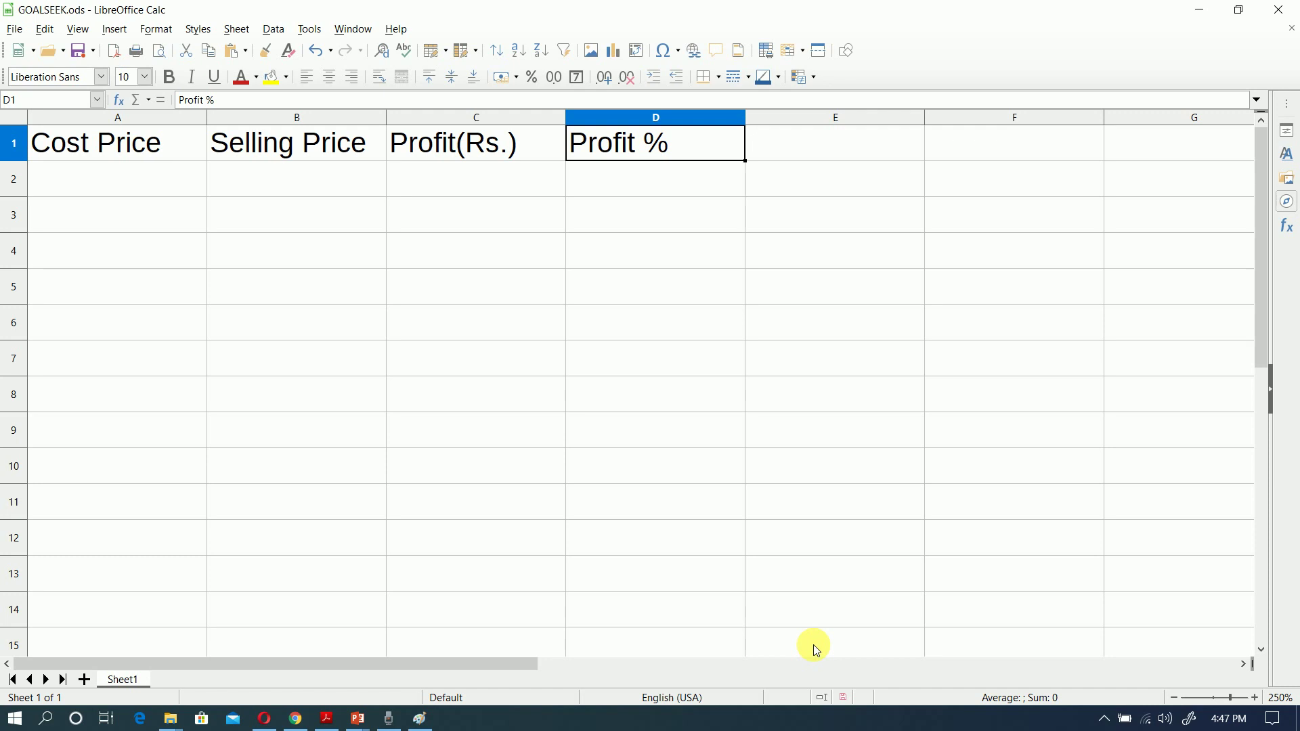
{"action": "key", "text": "Down"}
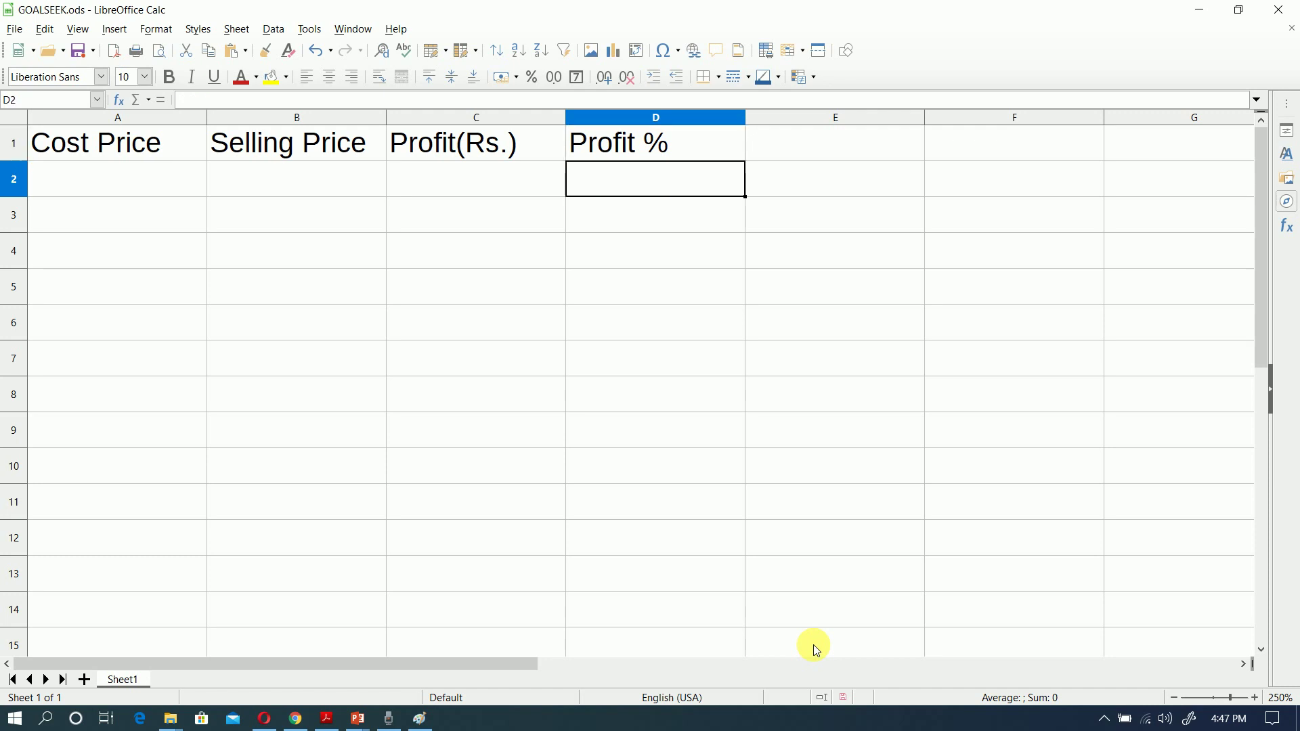
{"action": "key", "text": "Left"}
{"action": "key", "text": "Left"}
{"action": "key", "text": "Left"}
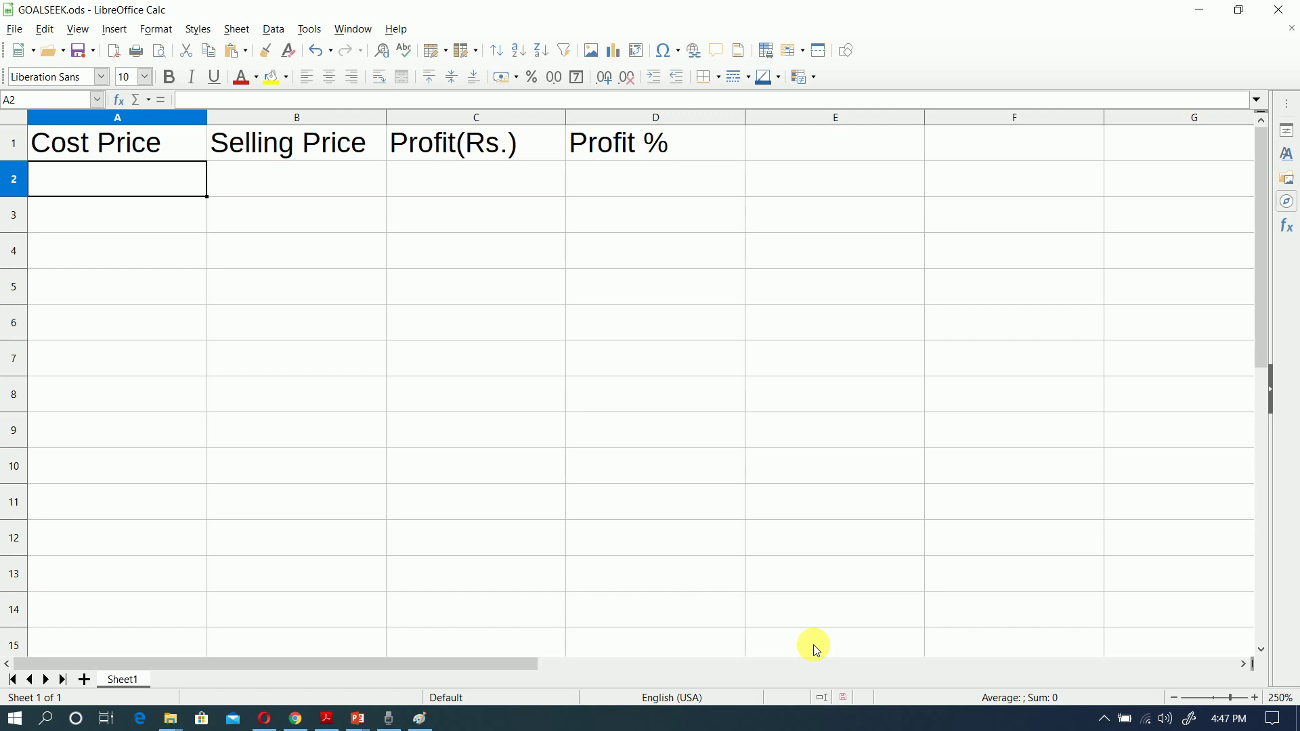
{"action": "type", "text": "15000"}
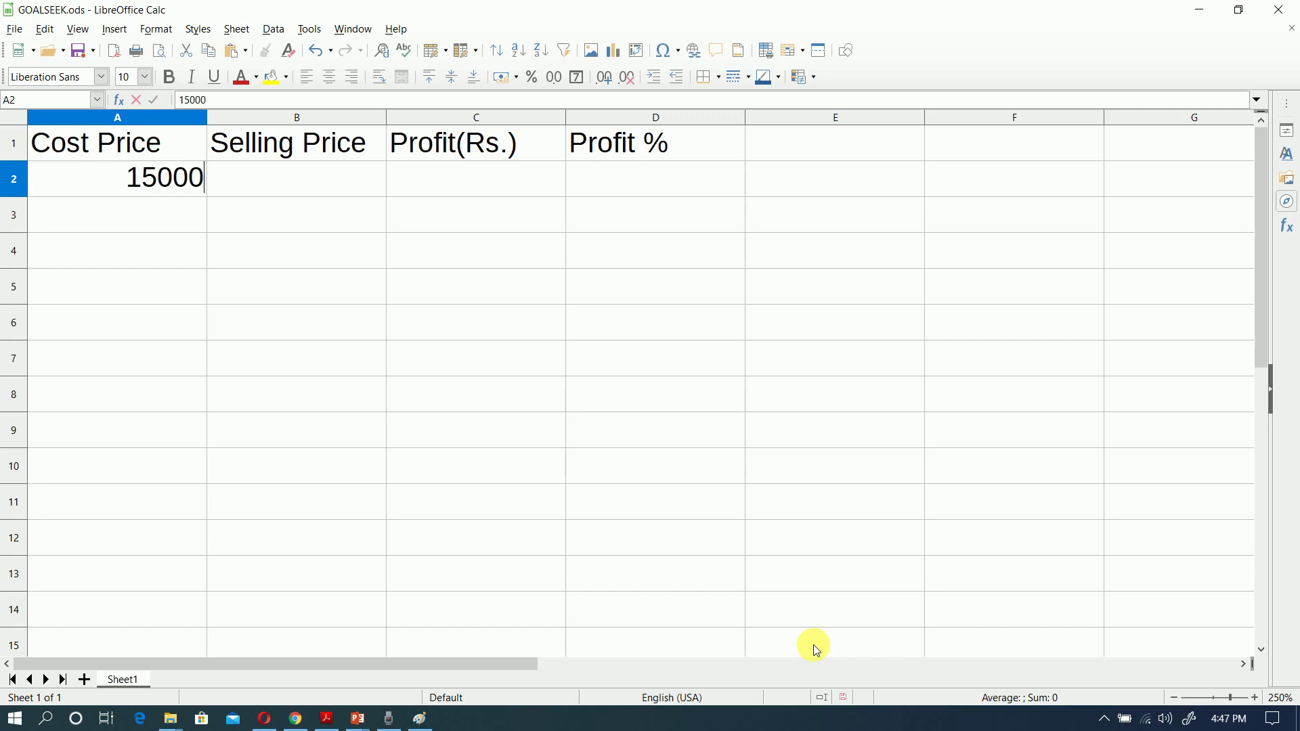
{"action": "key", "text": "Tab"}
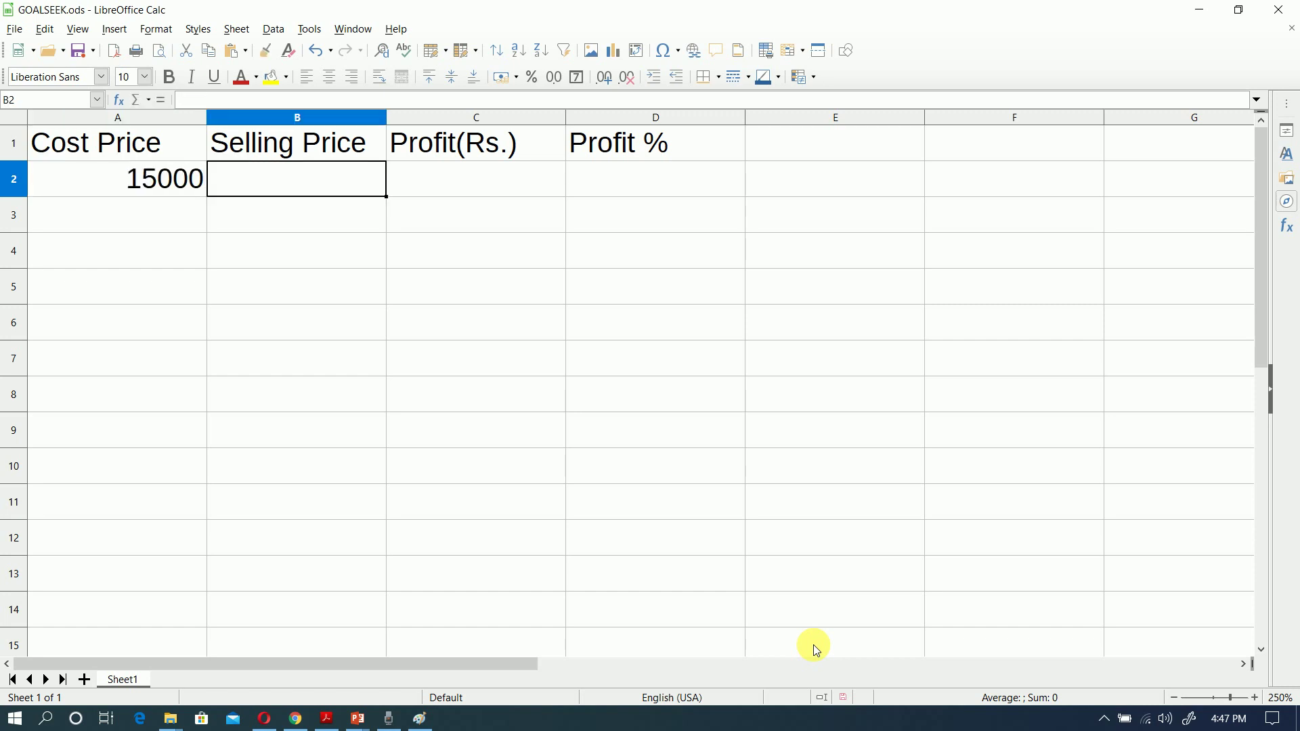
Enter 15950 as the selling price in cell B2
{"action": "type", "text": "15"}
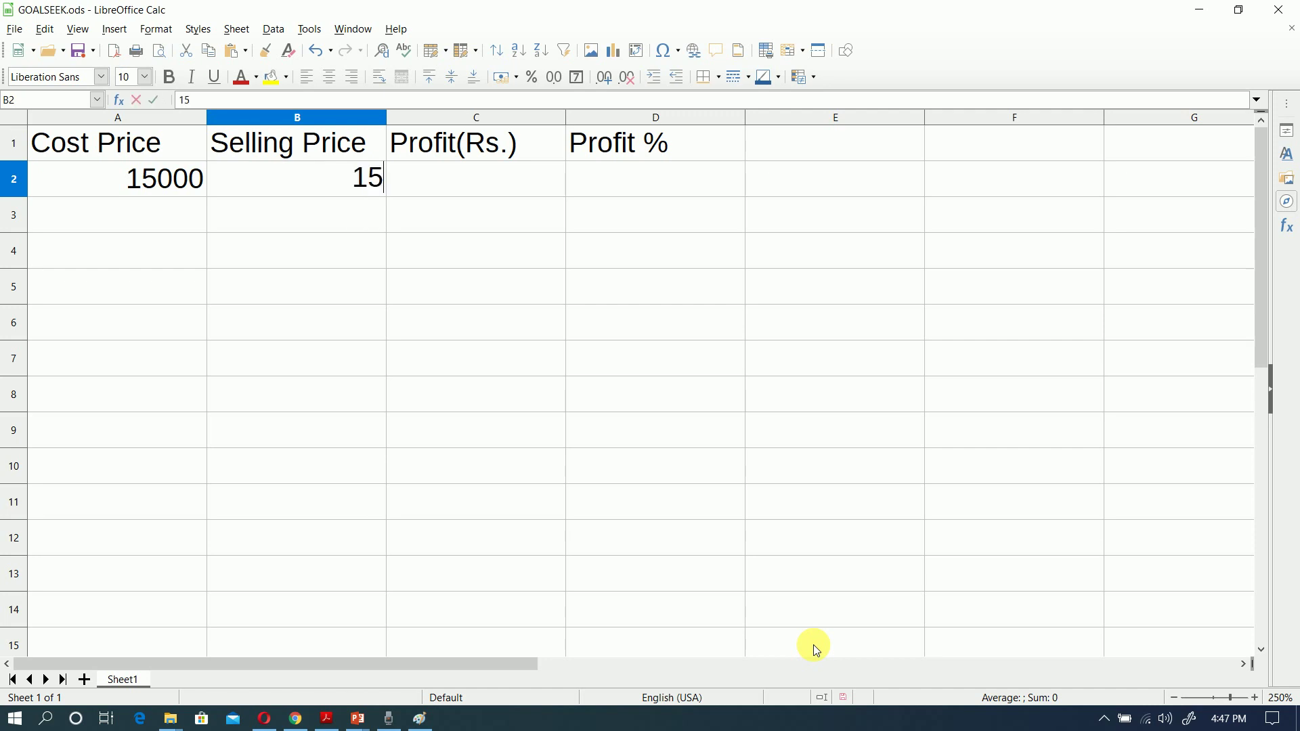
{"action": "type", "text": "950"}
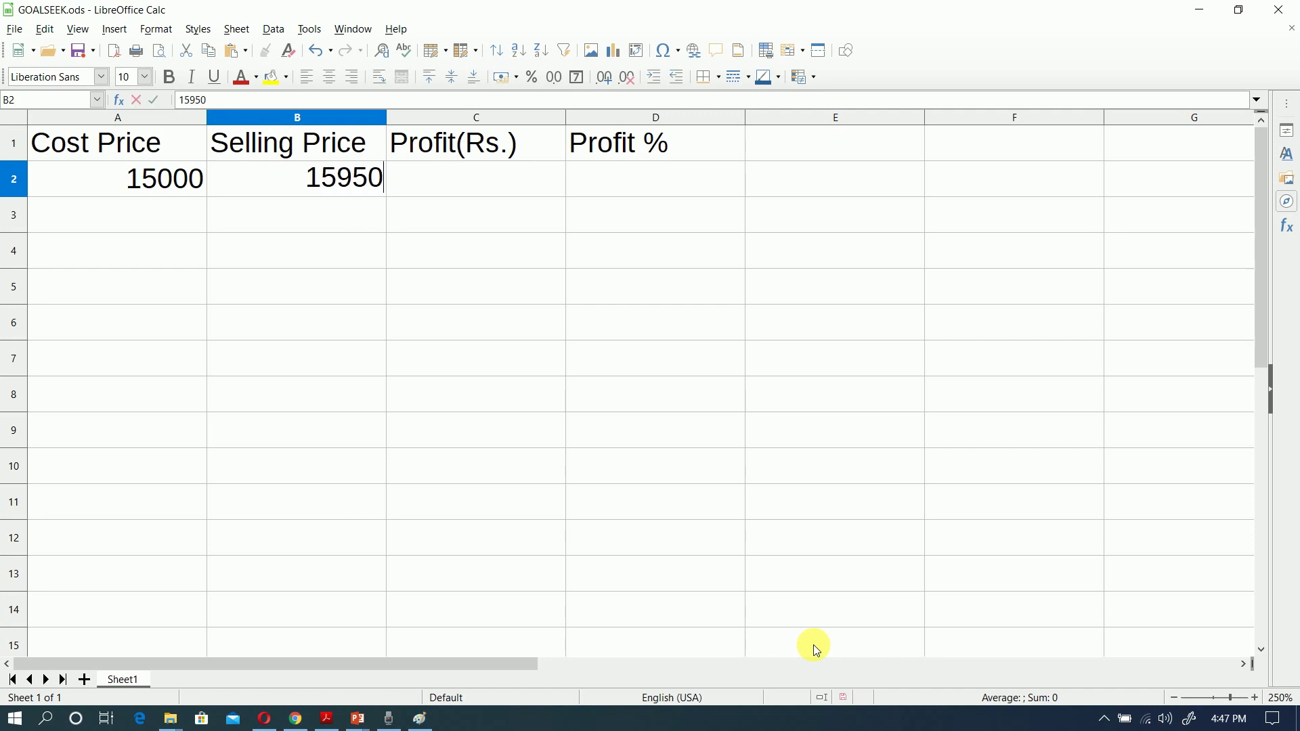
{"action": "key", "text": "Return"}
Calculate the profit in cell C2 as selling price minus cost price with the formula =B2-A2
{"action": "key", "text": "Up"}
{"action": "key", "text": "Tab"}
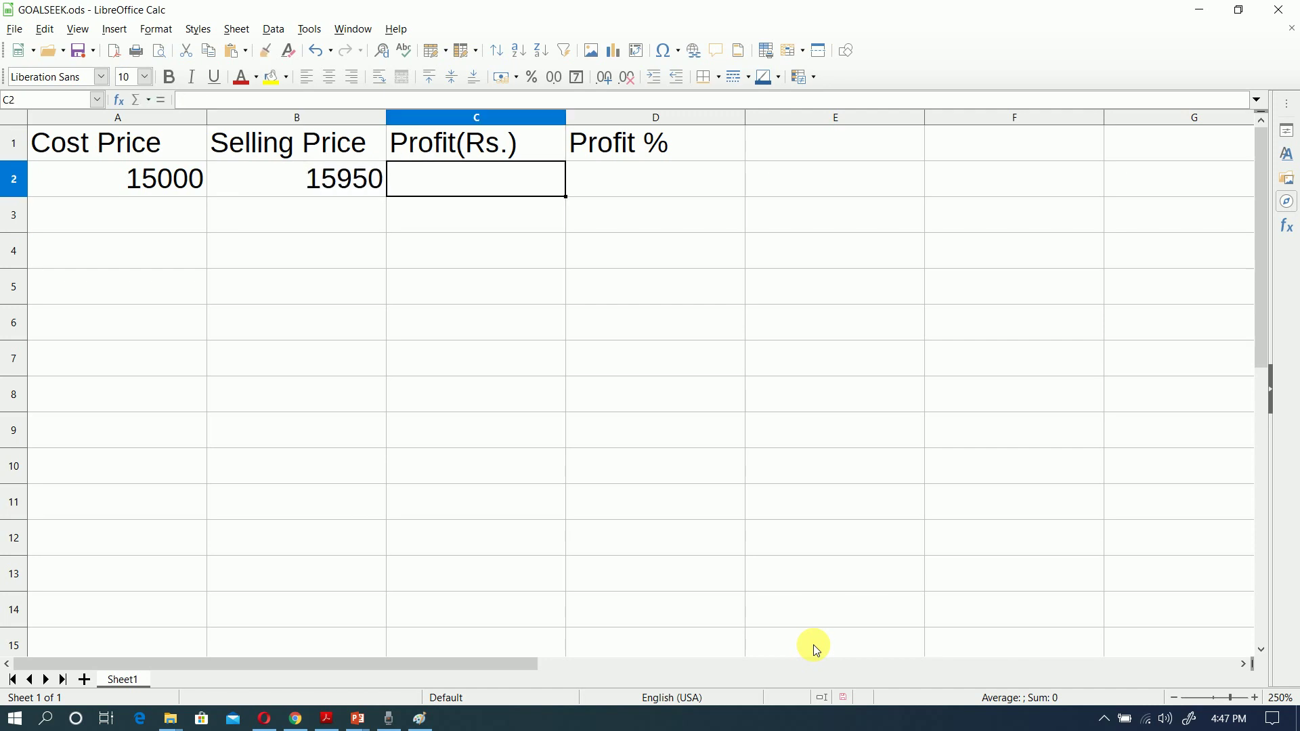
{"action": "type", "text": "="}
{"action": "key", "text": "Left"}
{"action": "type", "text": "-"}
{"action": "key", "text": "Left"}
{"action": "key", "text": "Left"}
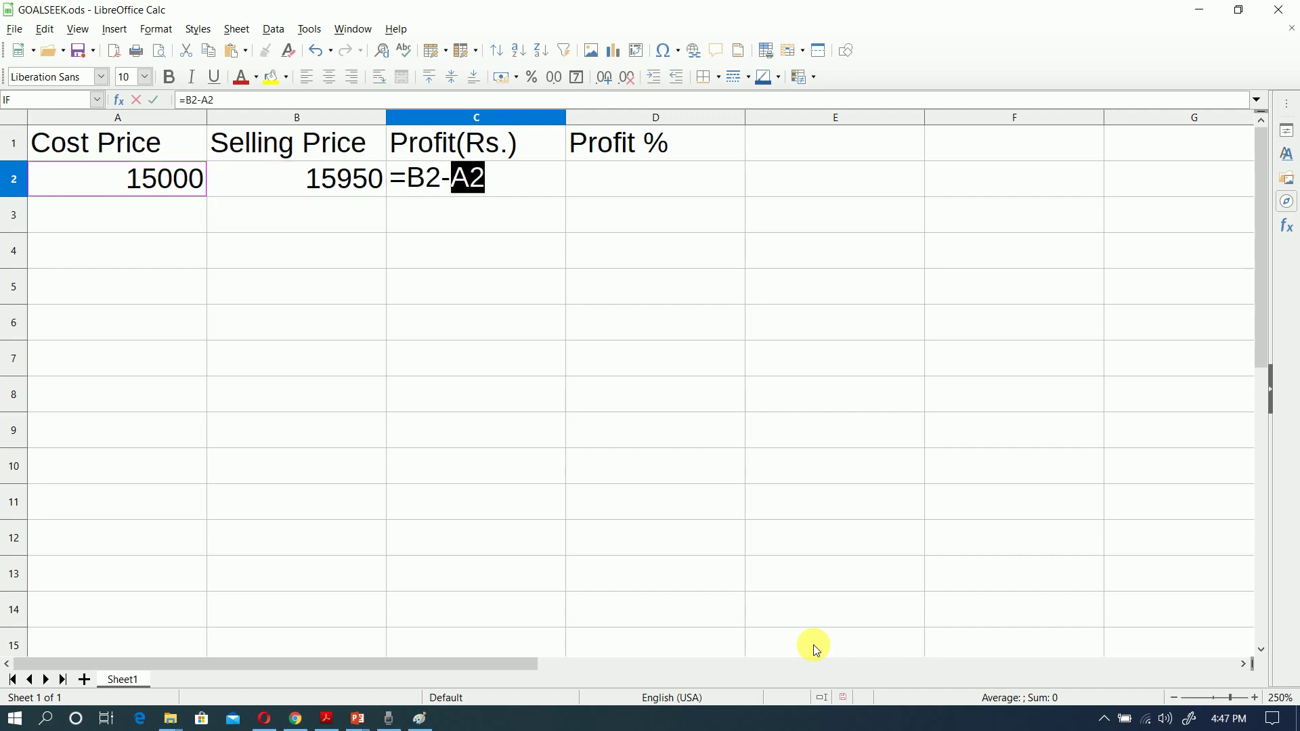
{"action": "key", "text": "Return"}
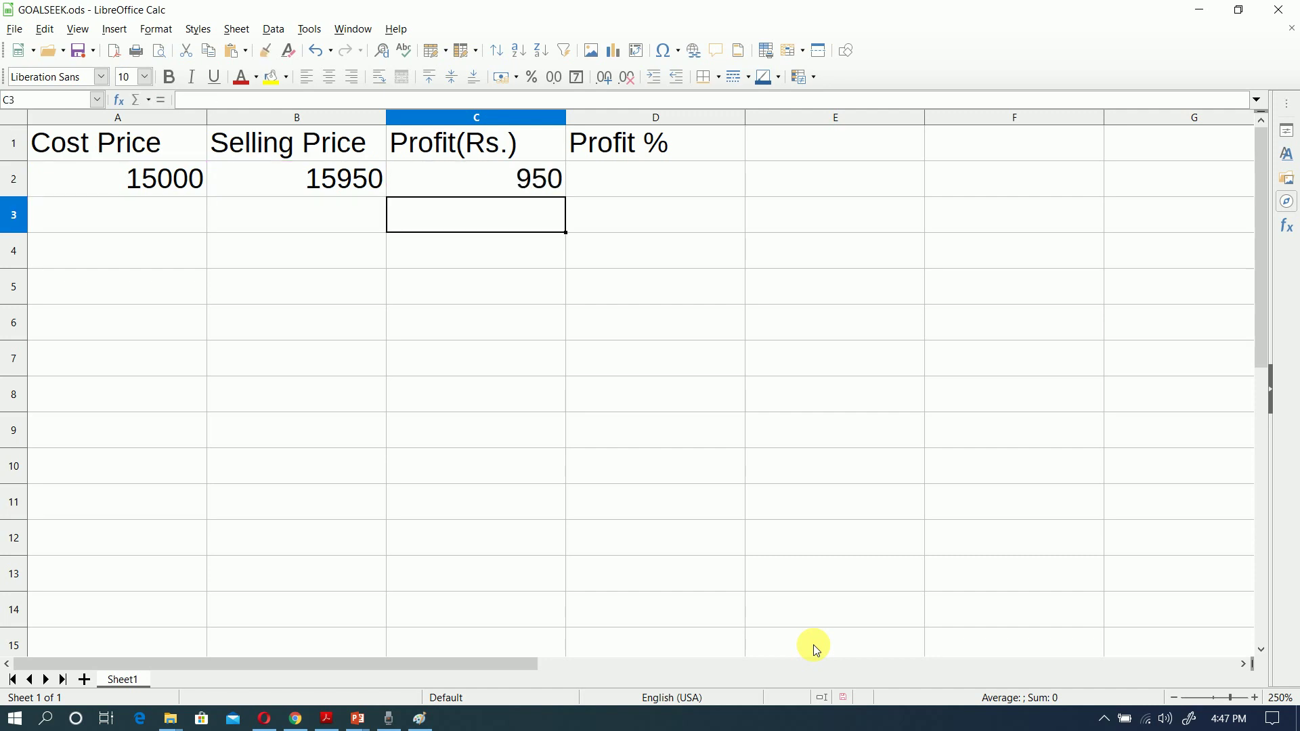
Calculate the profit percentage in cell D2 with the formula =(C2/A2)*100
{"action": "key", "text": "Up"}
{"action": "key", "text": "Right"}
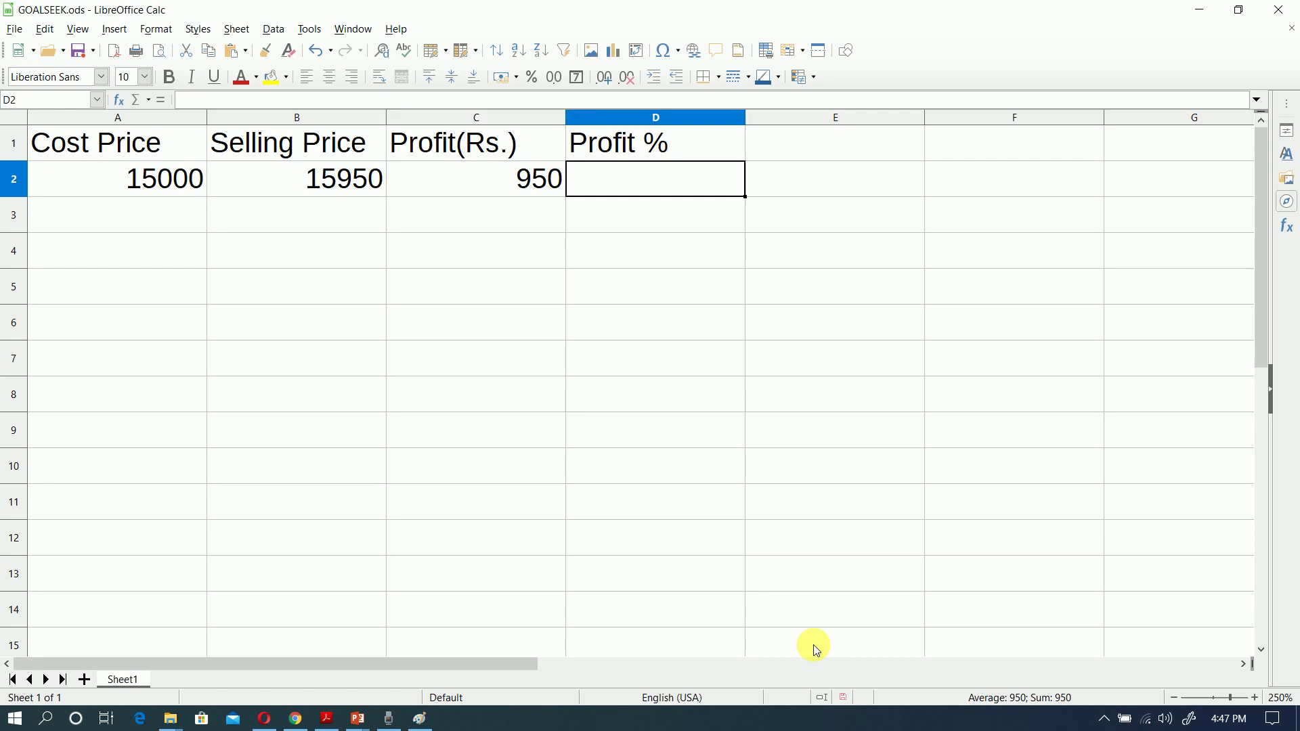
{"action": "type", "text": "="}
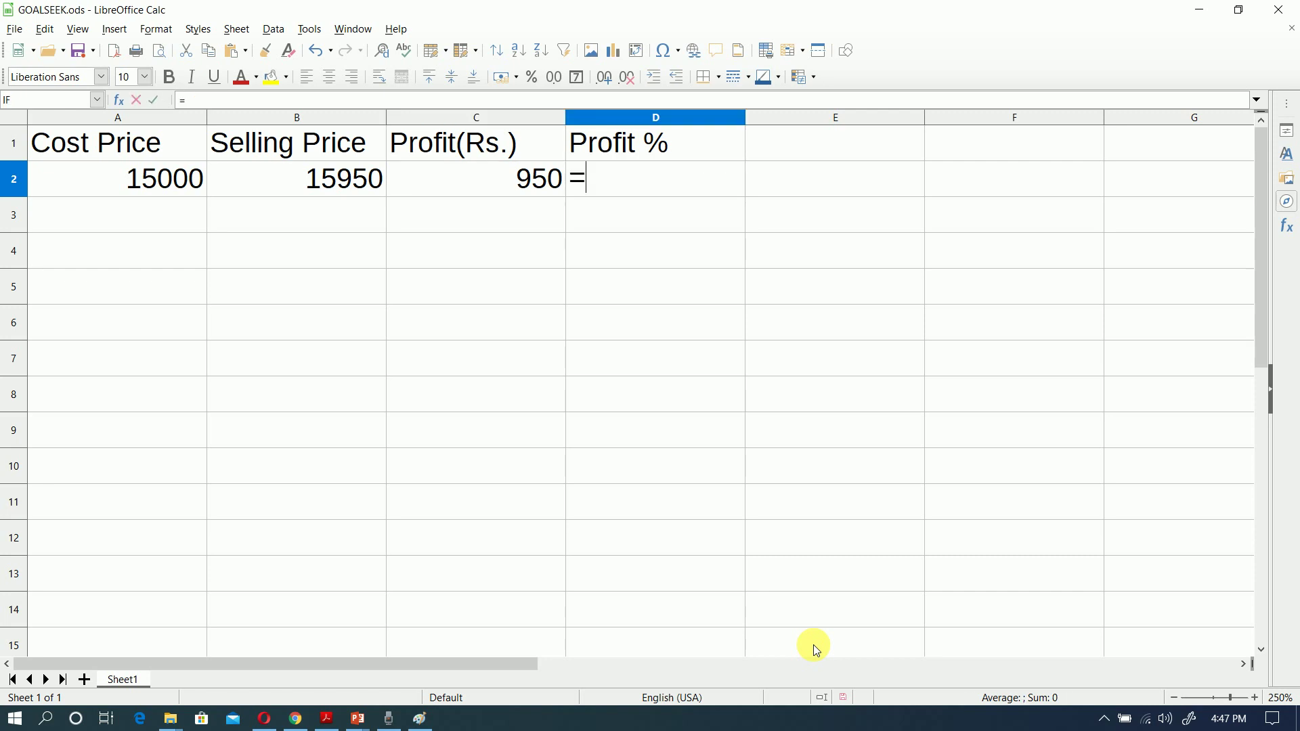
{"action": "key", "text": "Left"}
{"action": "key", "text": "BackSpace"}
{"action": "key", "text": "BackSpace"}
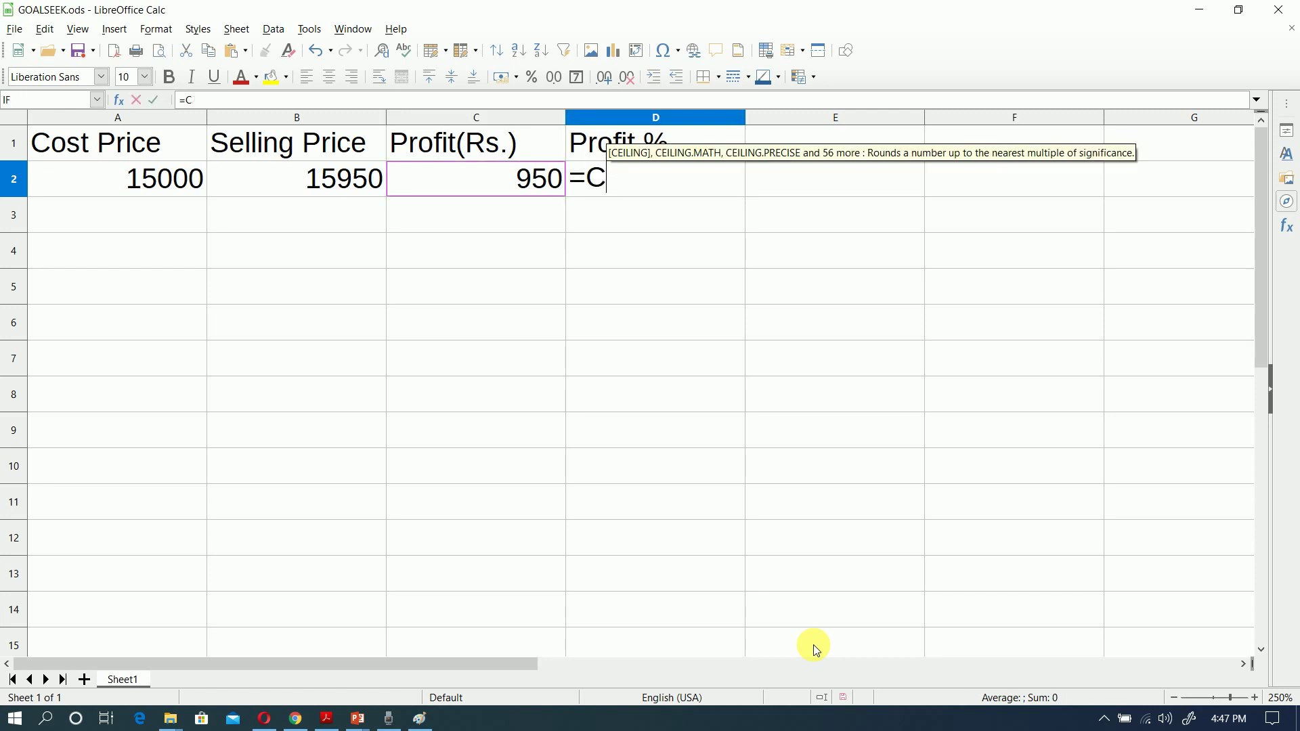
{"action": "type", "text": "("}
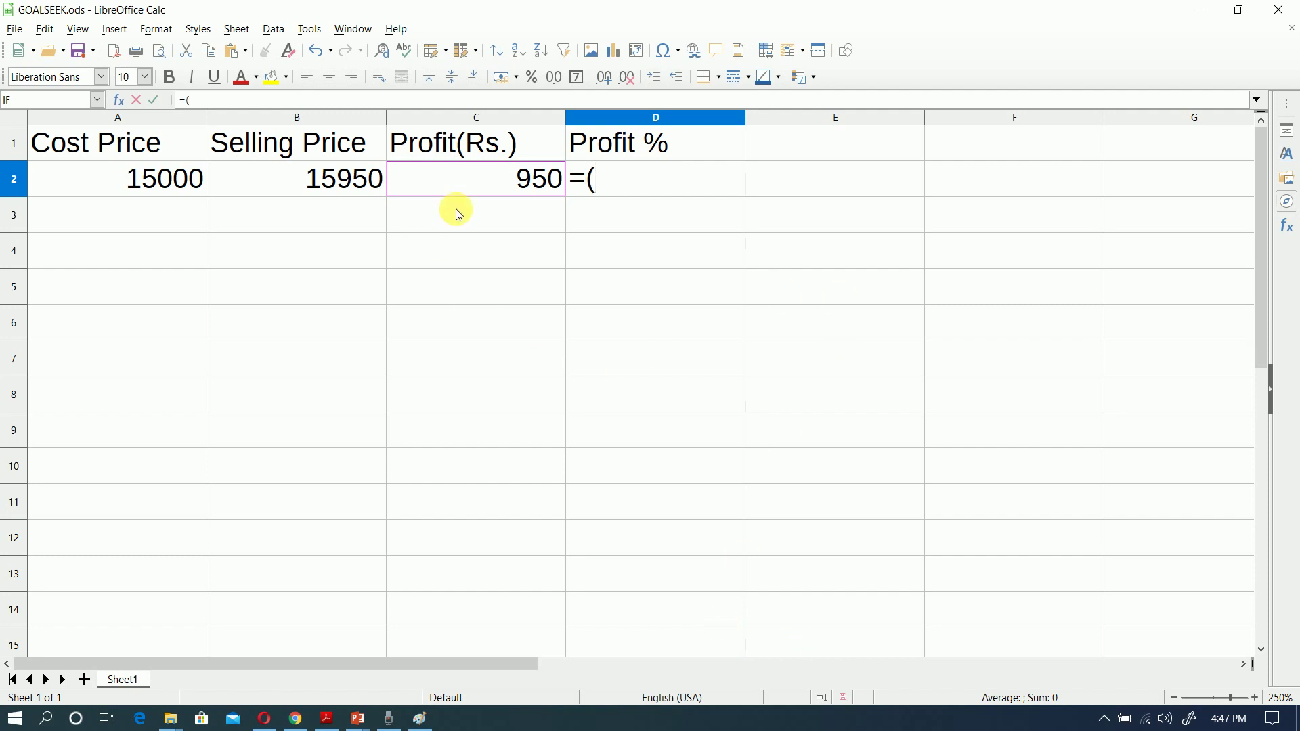
{"action": "left_click", "coordinate": [477, 174]}
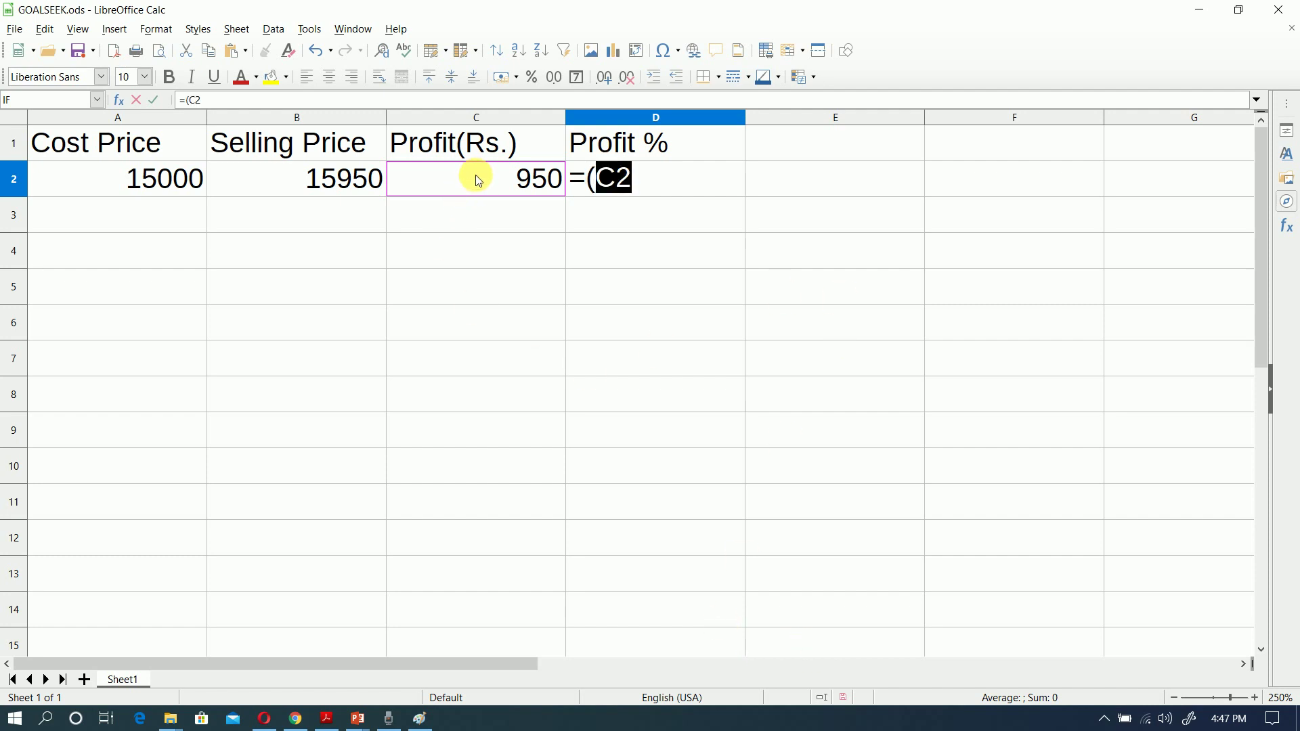
{"action": "type", "text": "/"}
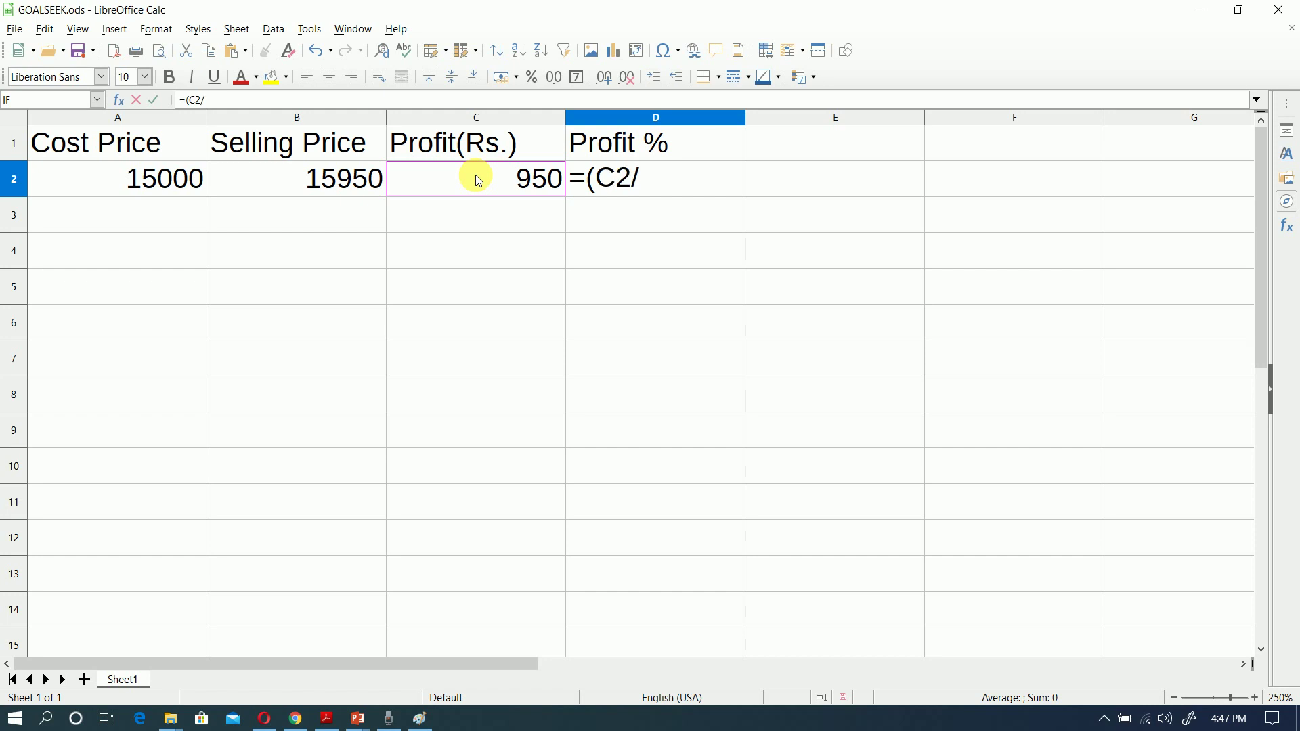
{"action": "left_click", "coordinate": [124, 180]}
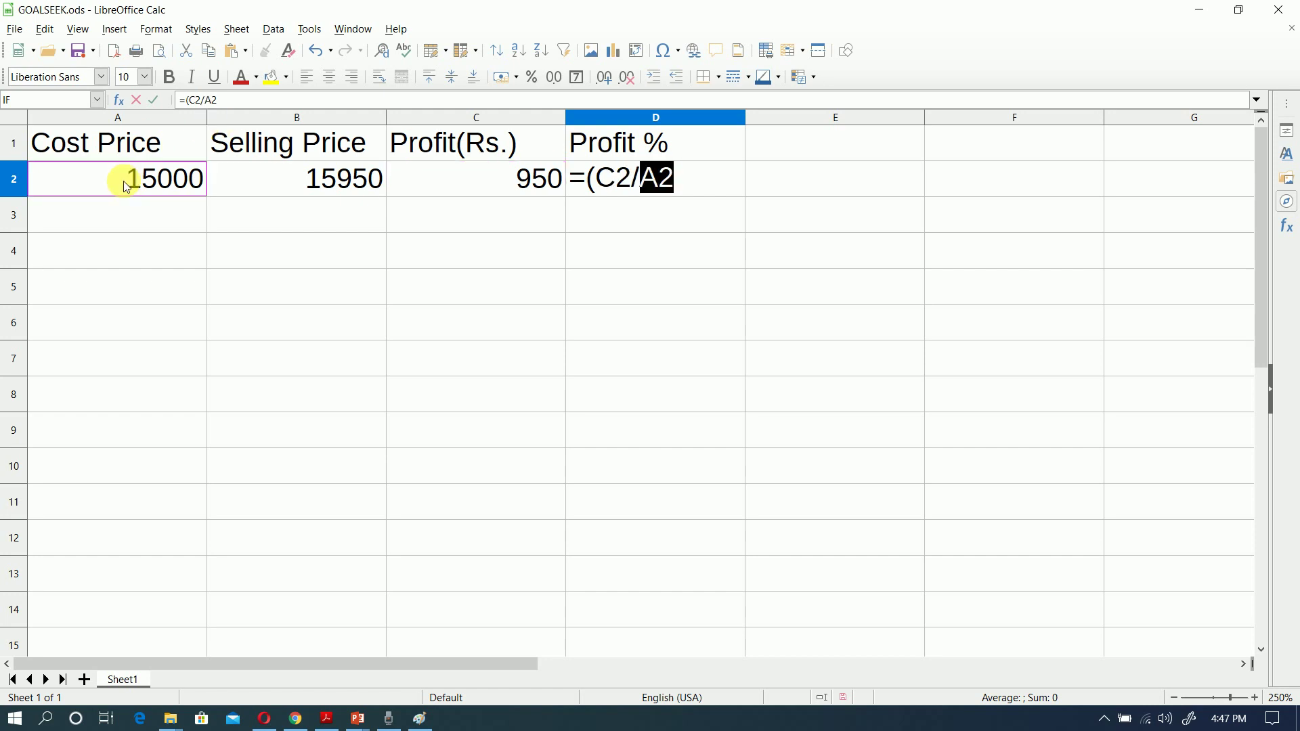
{"action": "type", "text": ")*100"}
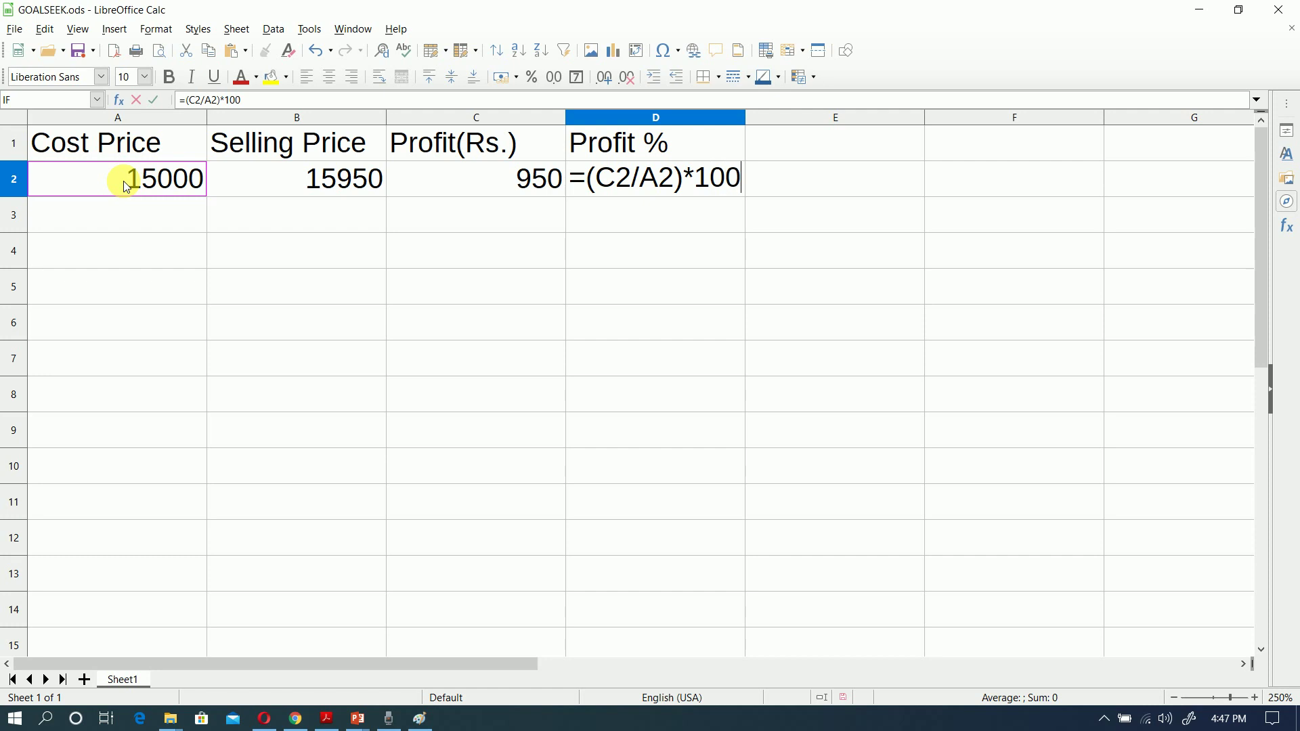
{"action": "key", "text": "Return"}
{"action": "key", "text": "Up"}
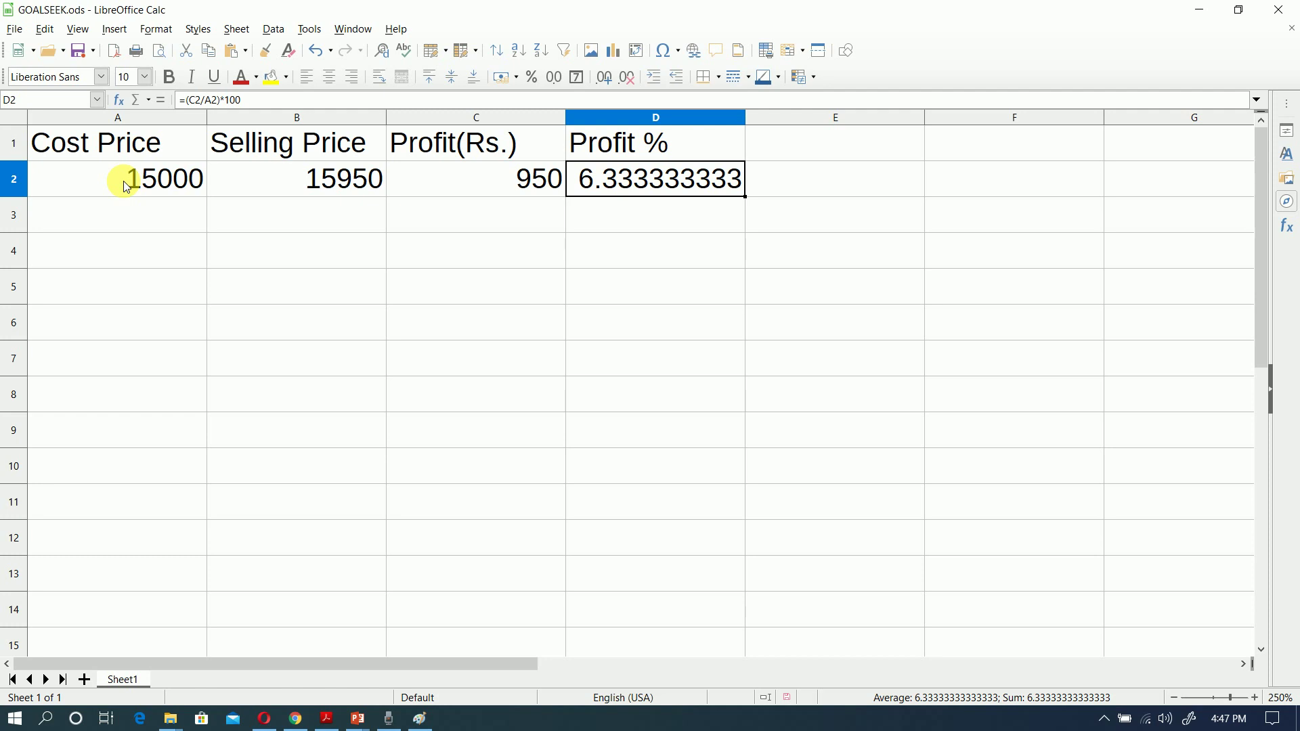
Open Goal Seek and specify the profit percentage cell D2 as the formula cell
{"action": "key", "text": "Left"}
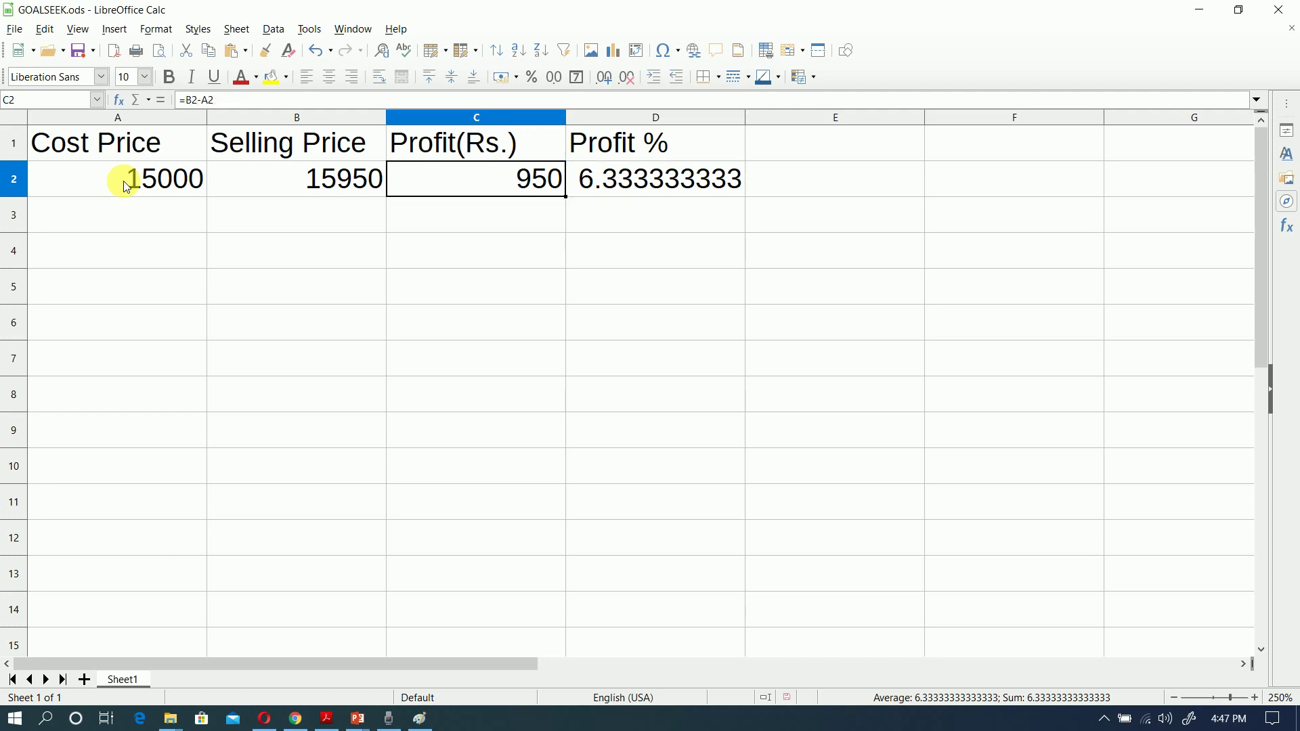
{"action": "key", "text": "Right"}
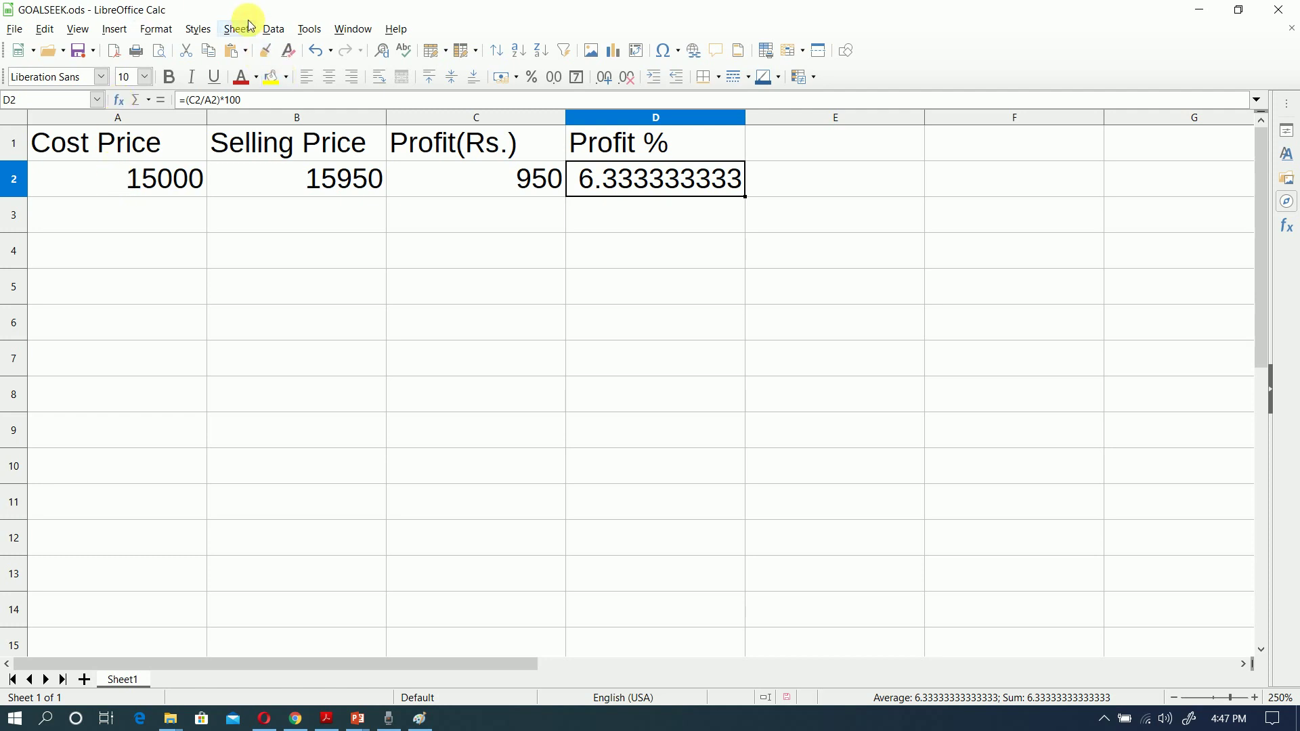
{"action": "left_click", "coordinate": [308, 29]}
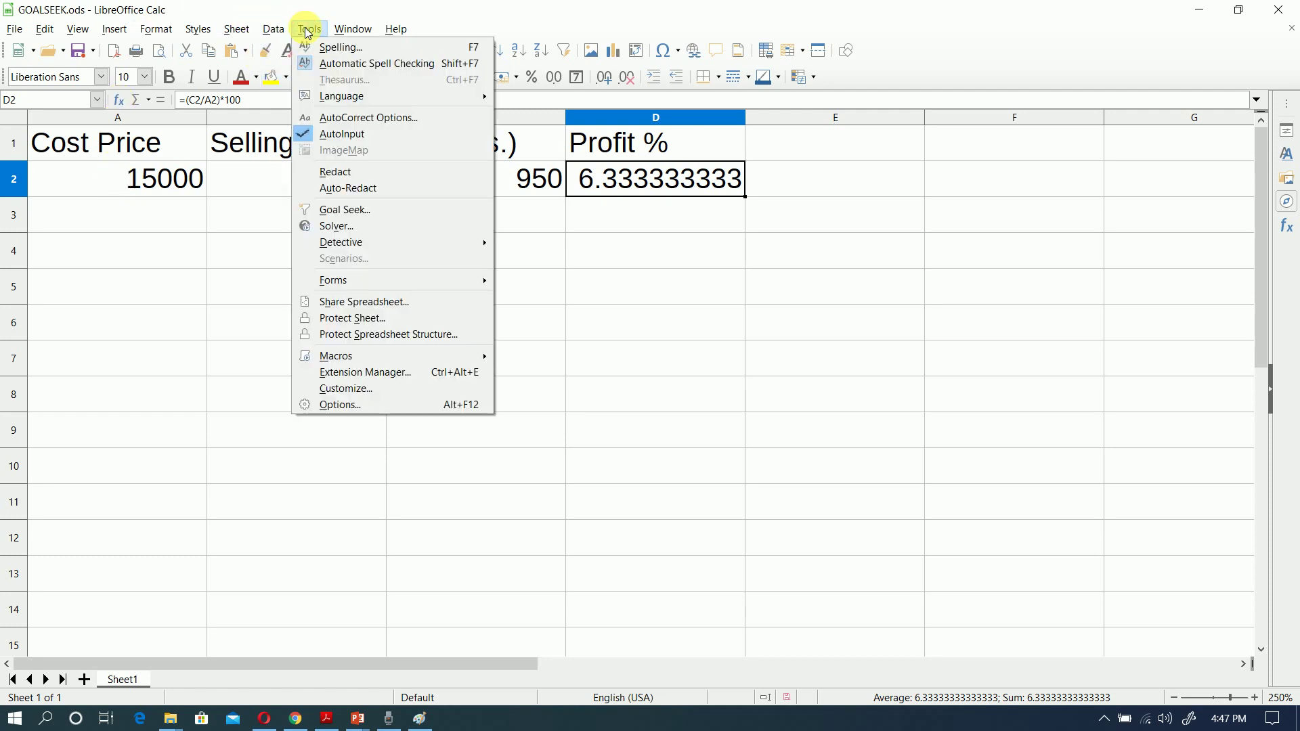
{"action": "left_click", "coordinate": [344, 211]}
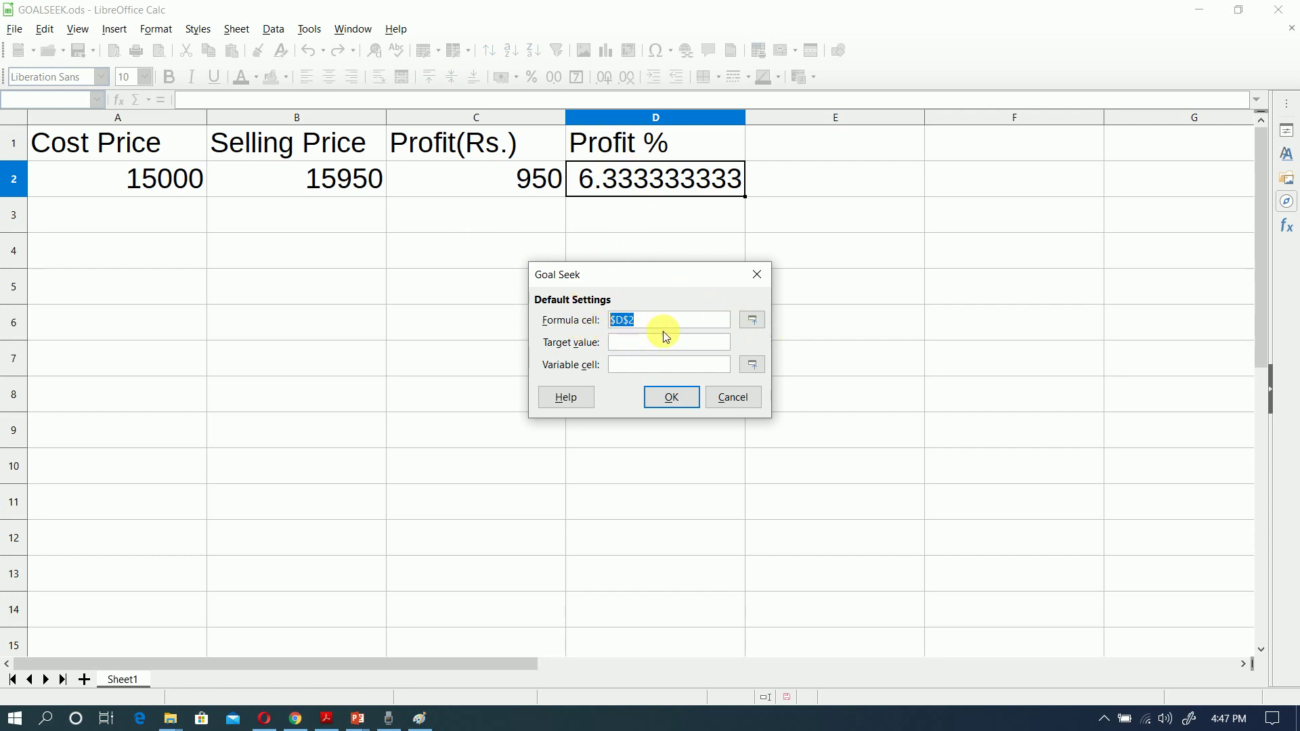
{"action": "left_click", "coordinate": [752, 320]}
{"action": "left_click", "coordinate": [676, 180]}
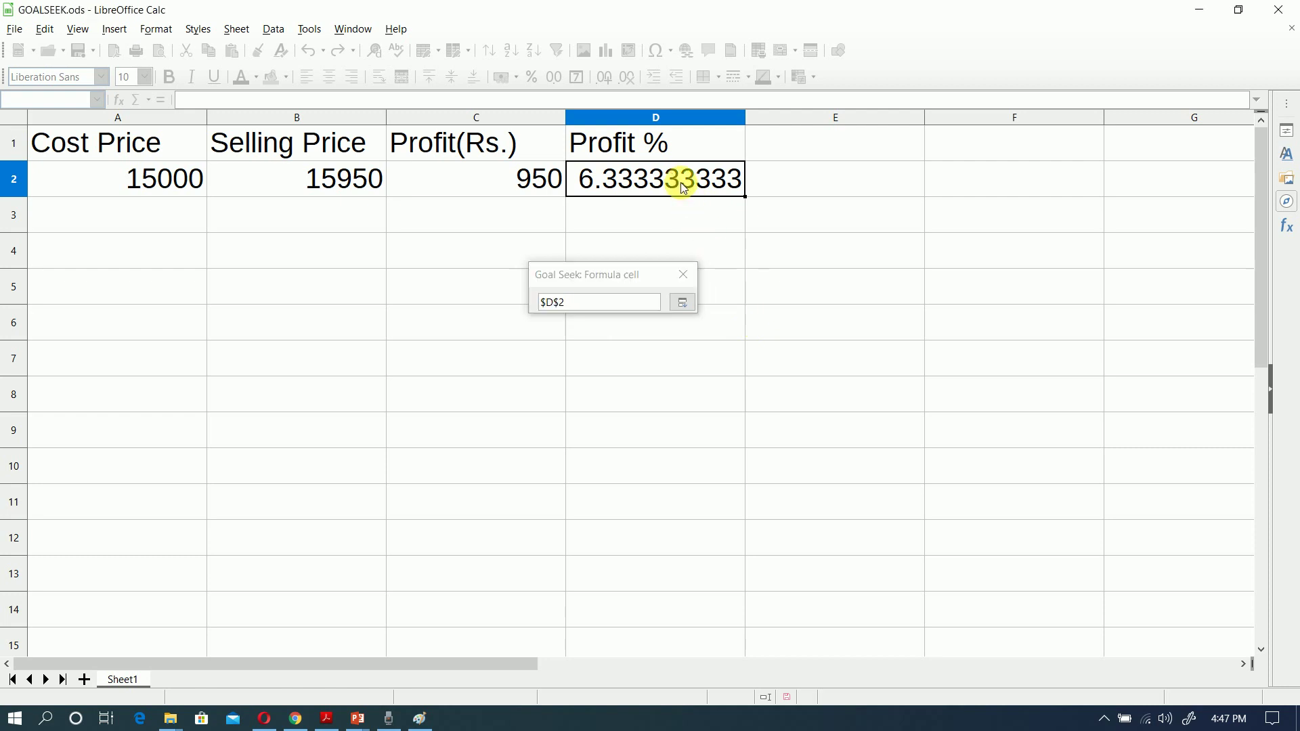
{"action": "left_click", "coordinate": [682, 303]}
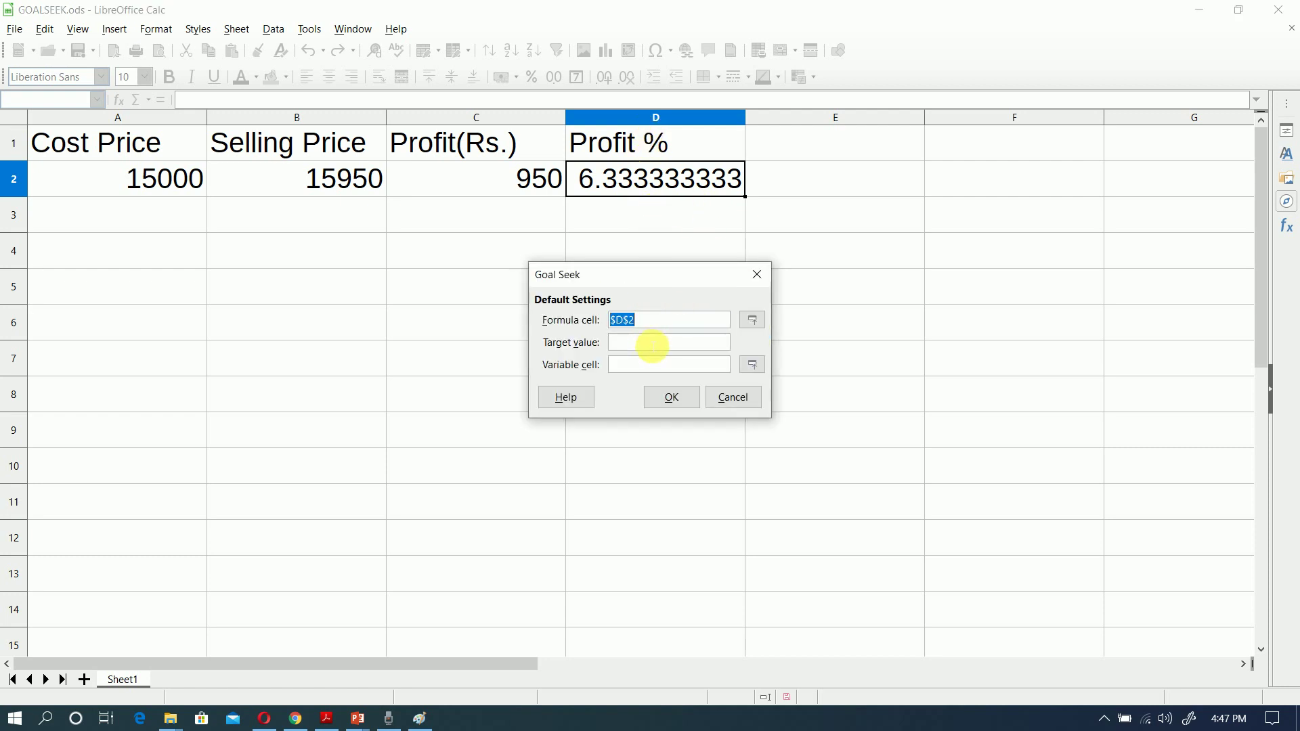
Run Goal Seek with target value 12 and selling price cell B2 as the variable cell, and insert the result into that cell
{"action": "left_click", "coordinate": [652, 344]}
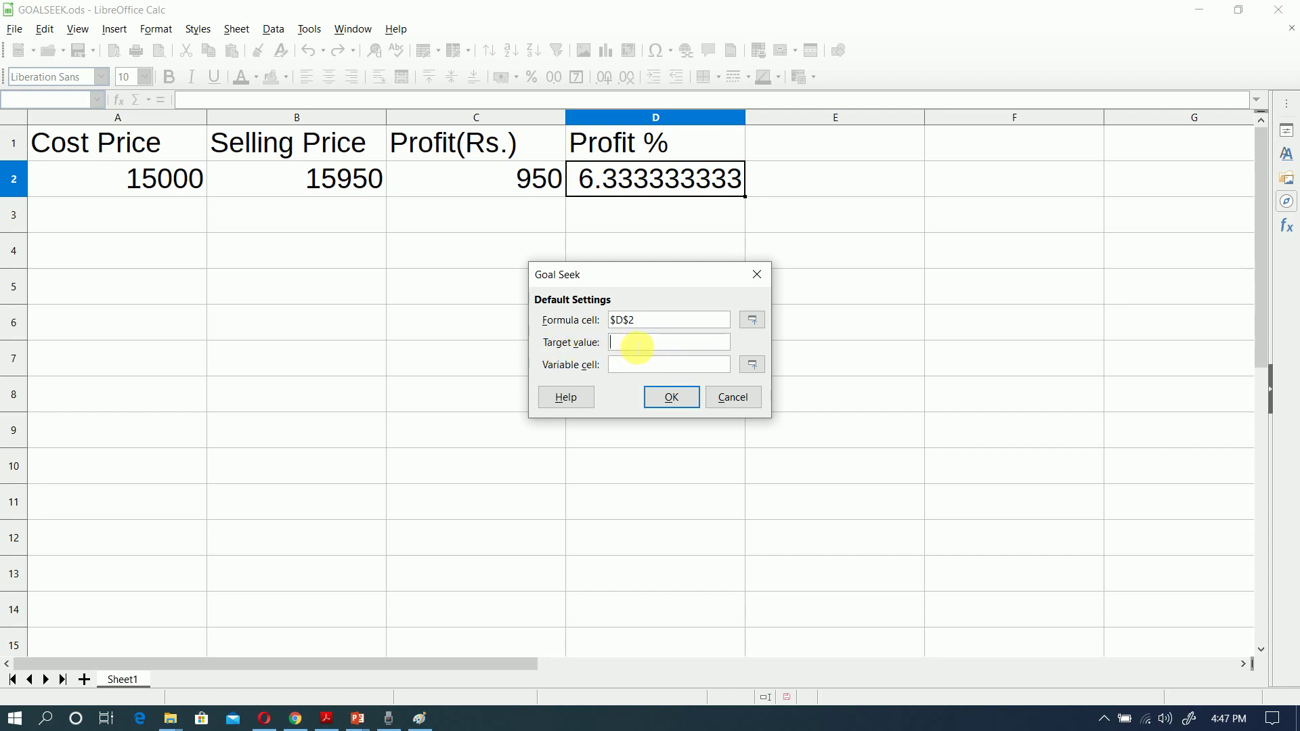
{"action": "type", "text": "12"}
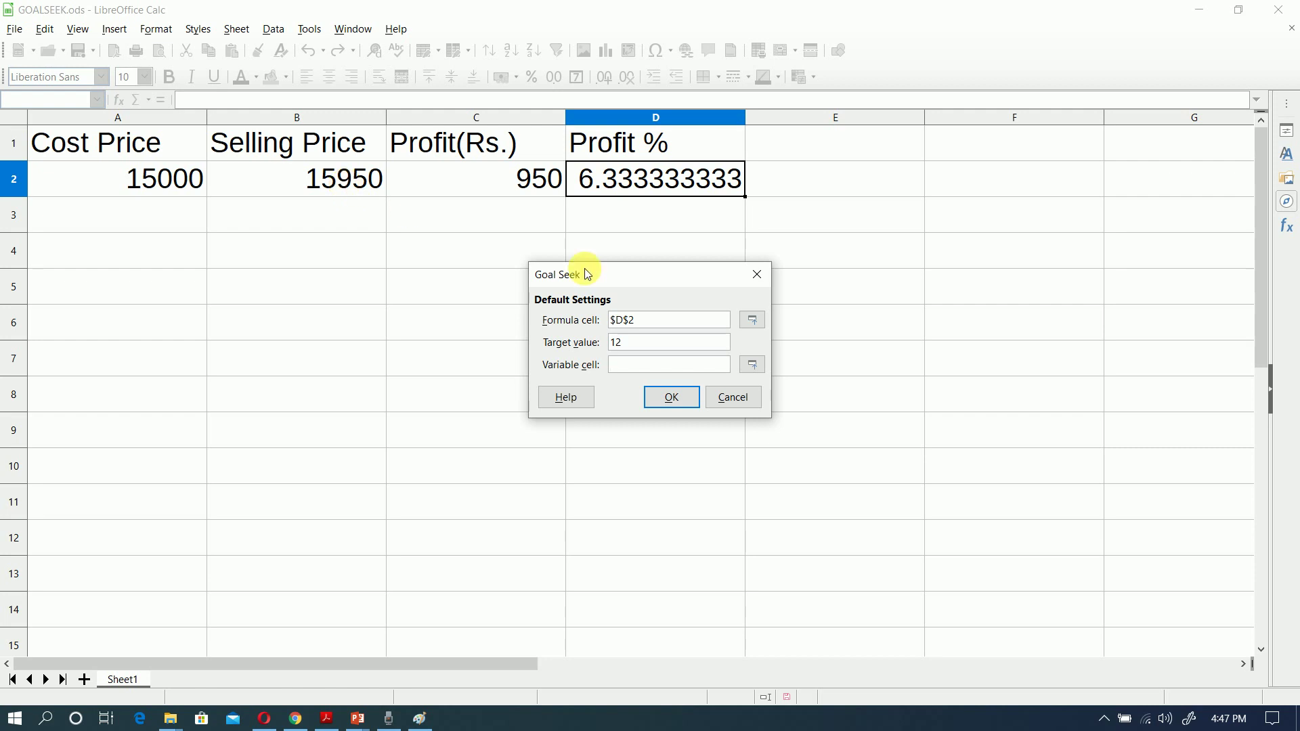
{"action": "left_click", "coordinate": [752, 364]}
{"action": "left_click", "coordinate": [342, 180]}
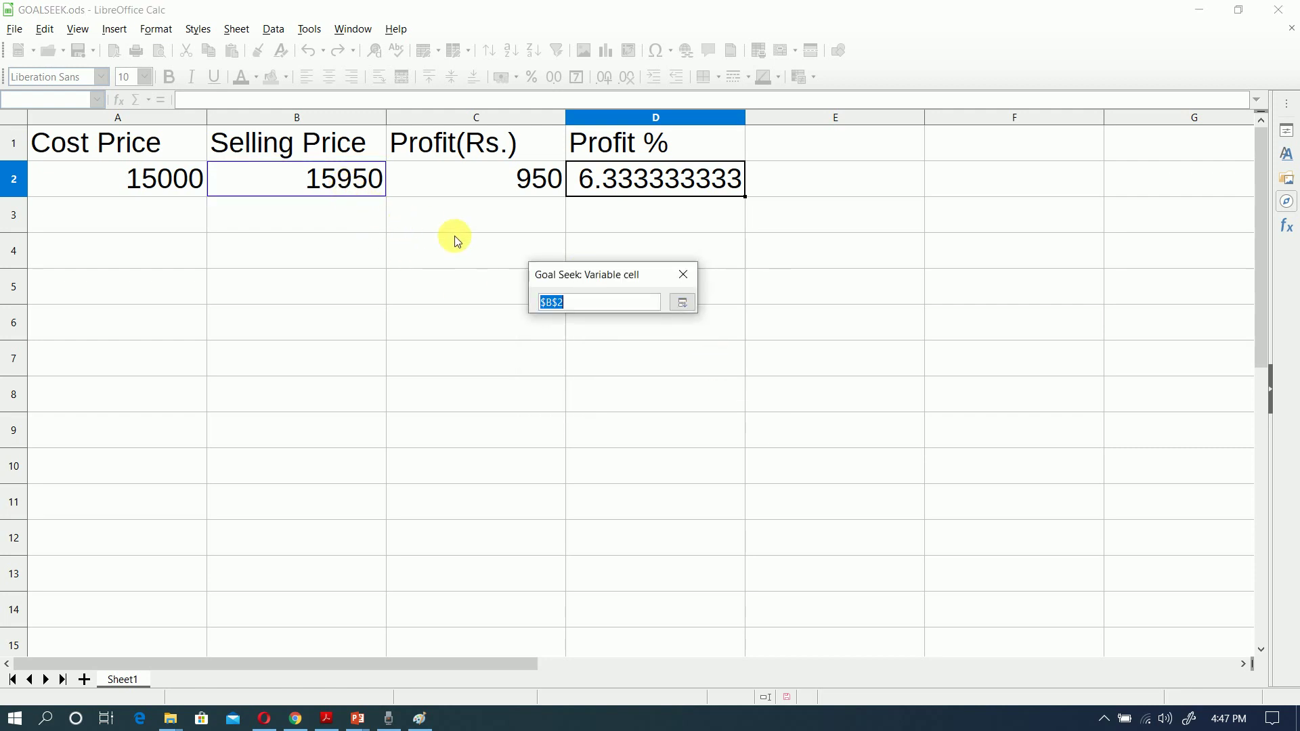
{"action": "left_click", "coordinate": [682, 303]}
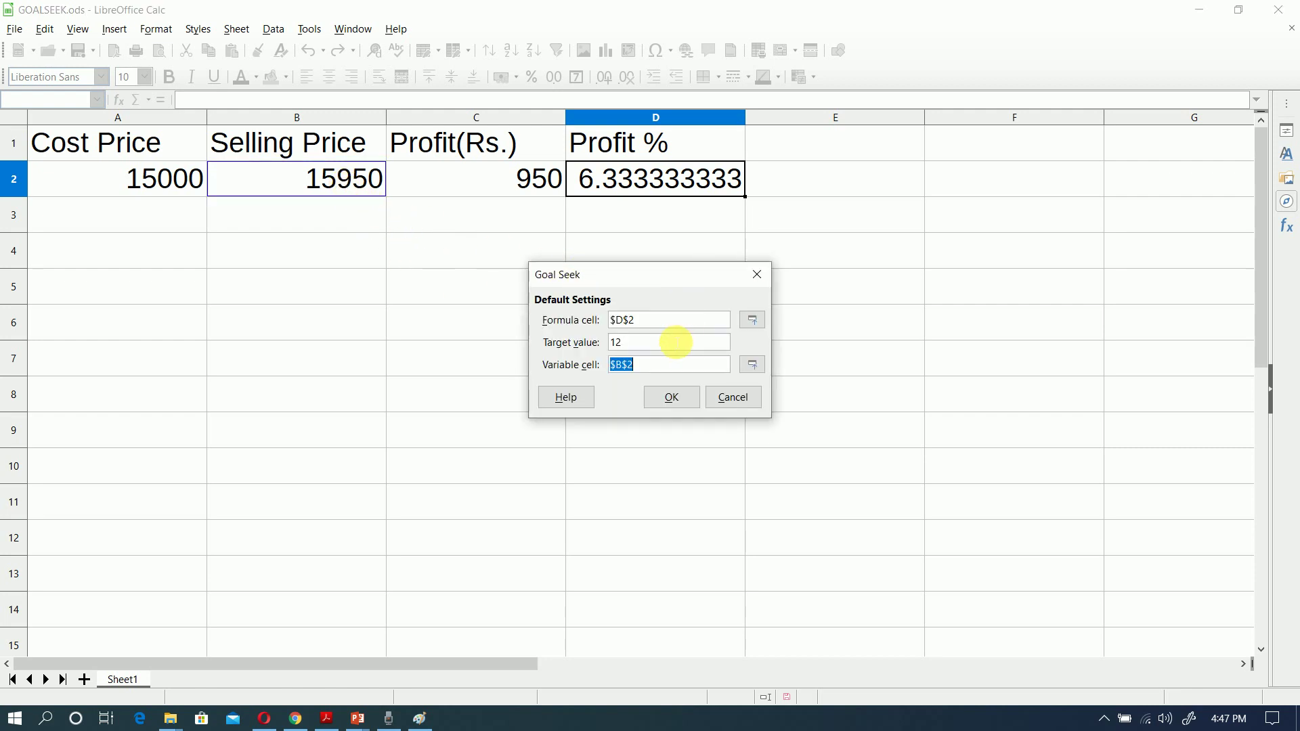
{"action": "left_click", "coordinate": [677, 400]}
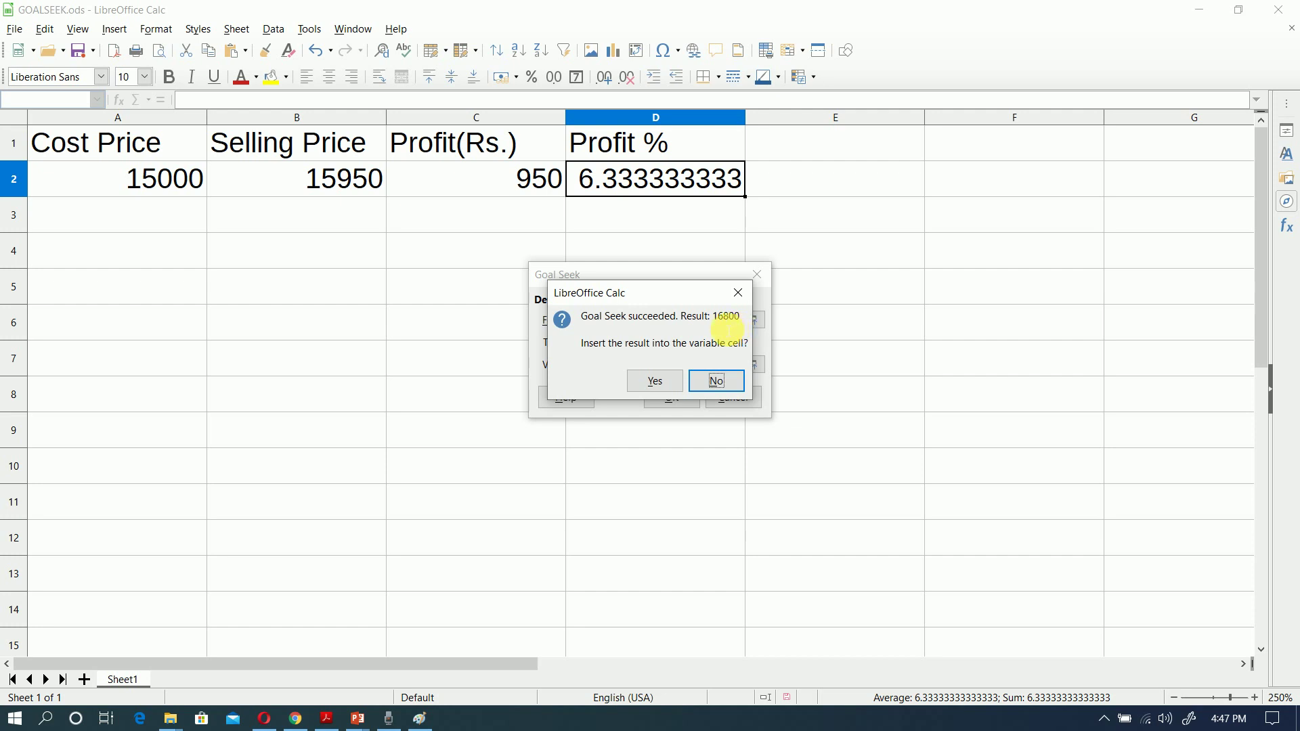
{"action": "left_click", "coordinate": [655, 381]}
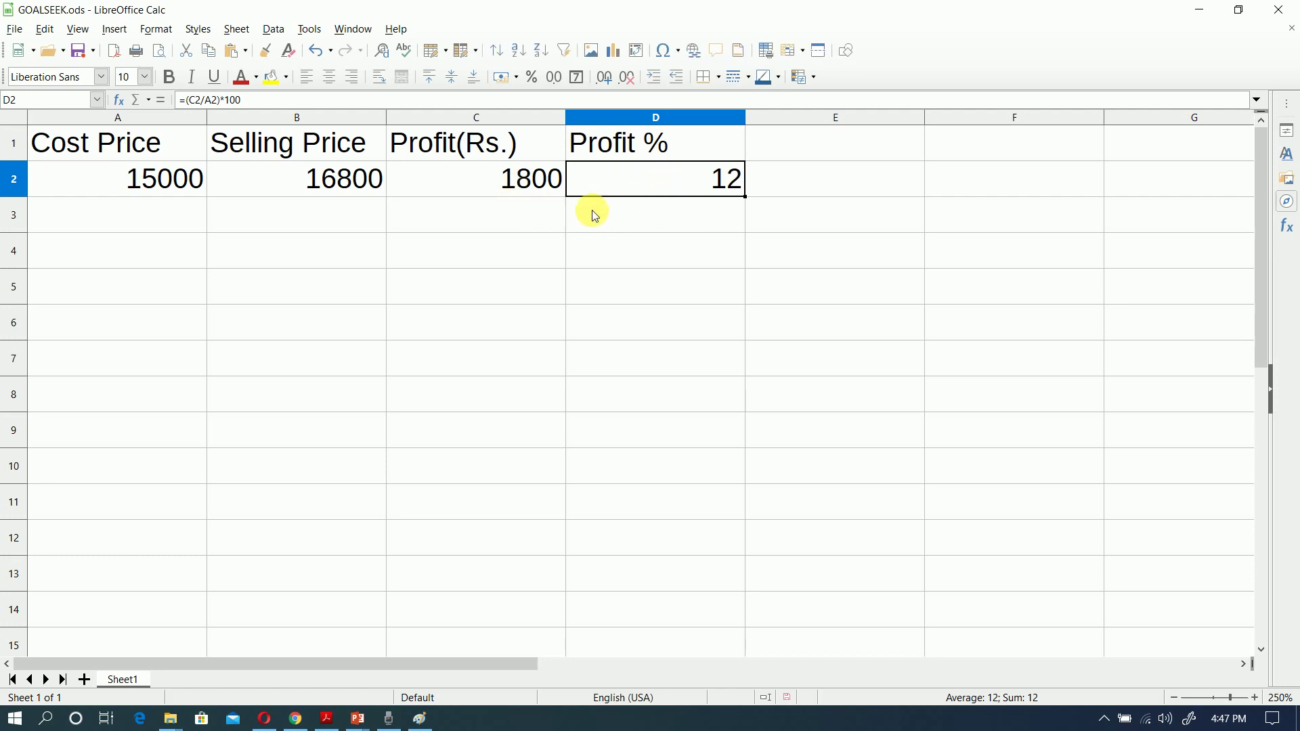
Run Goal Seek on profit cell C2 with target value 2500 and variable cell B2, and insert the result into that cell
{"action": "left_click", "coordinate": [515, 189]}
{"action": "left_click", "coordinate": [310, 29]}
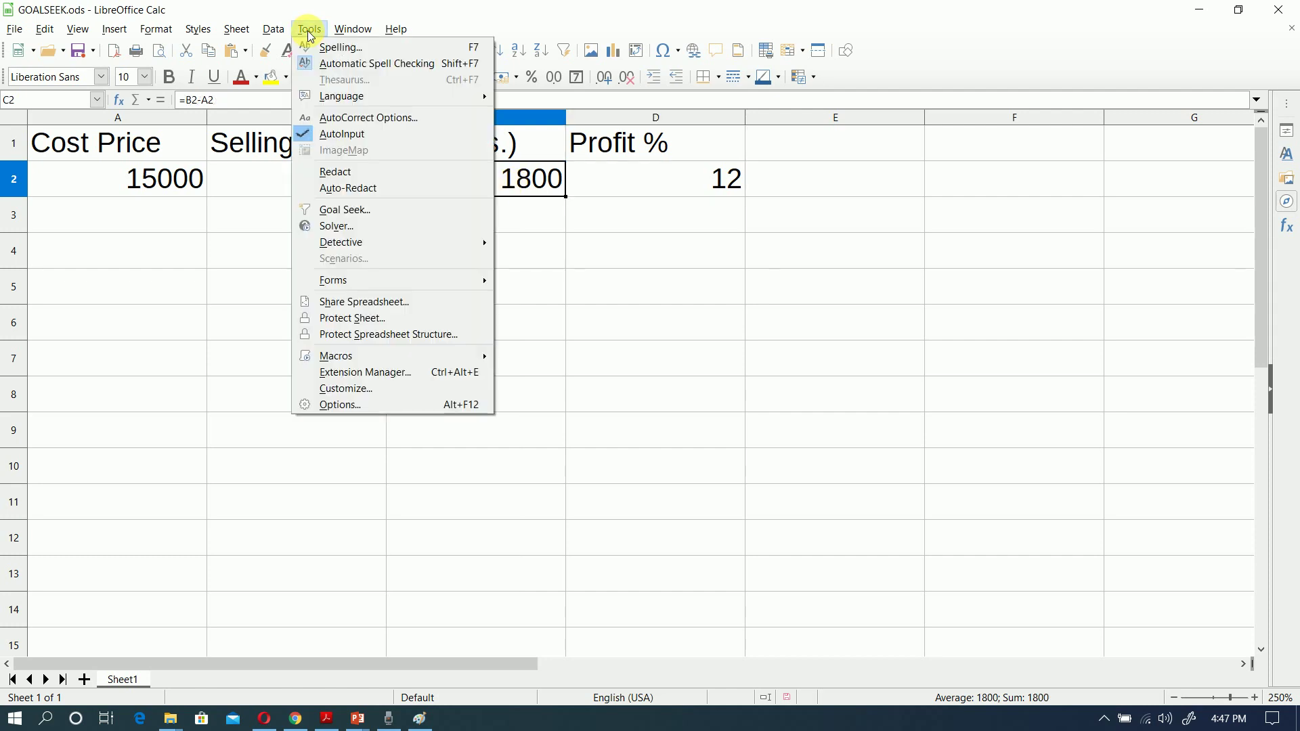
{"action": "left_click", "coordinate": [388, 212]}
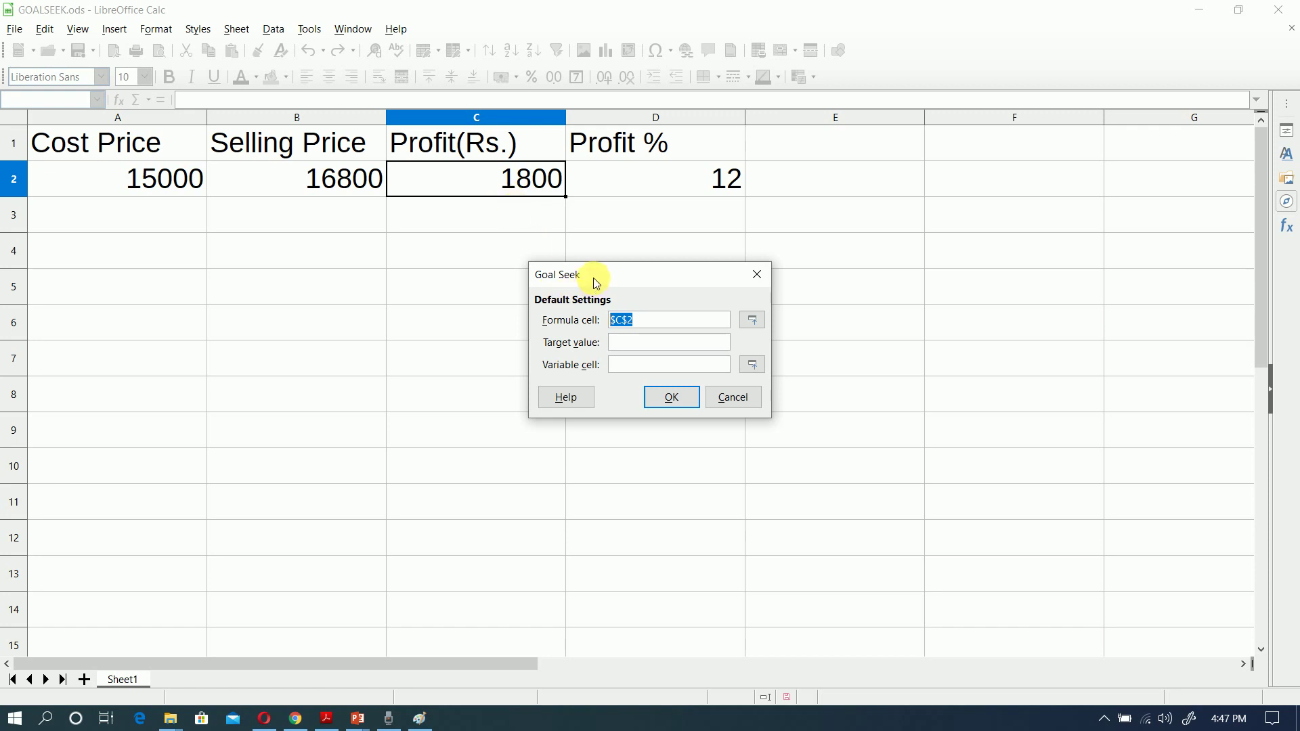
{"action": "left_click_drag", "start_coordinate": [593, 278], "coordinate": [589, 315]}
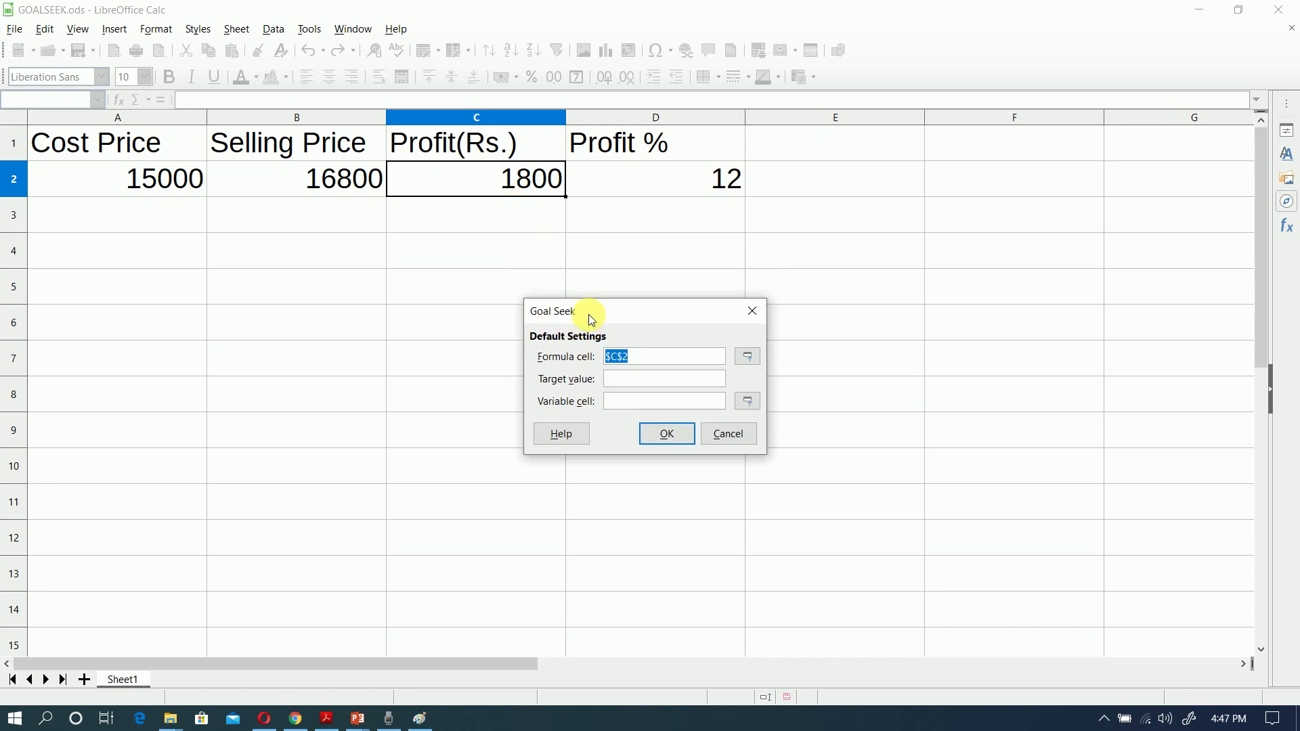
{"action": "left_click", "coordinate": [646, 381]}
{"action": "type", "text": "25"}
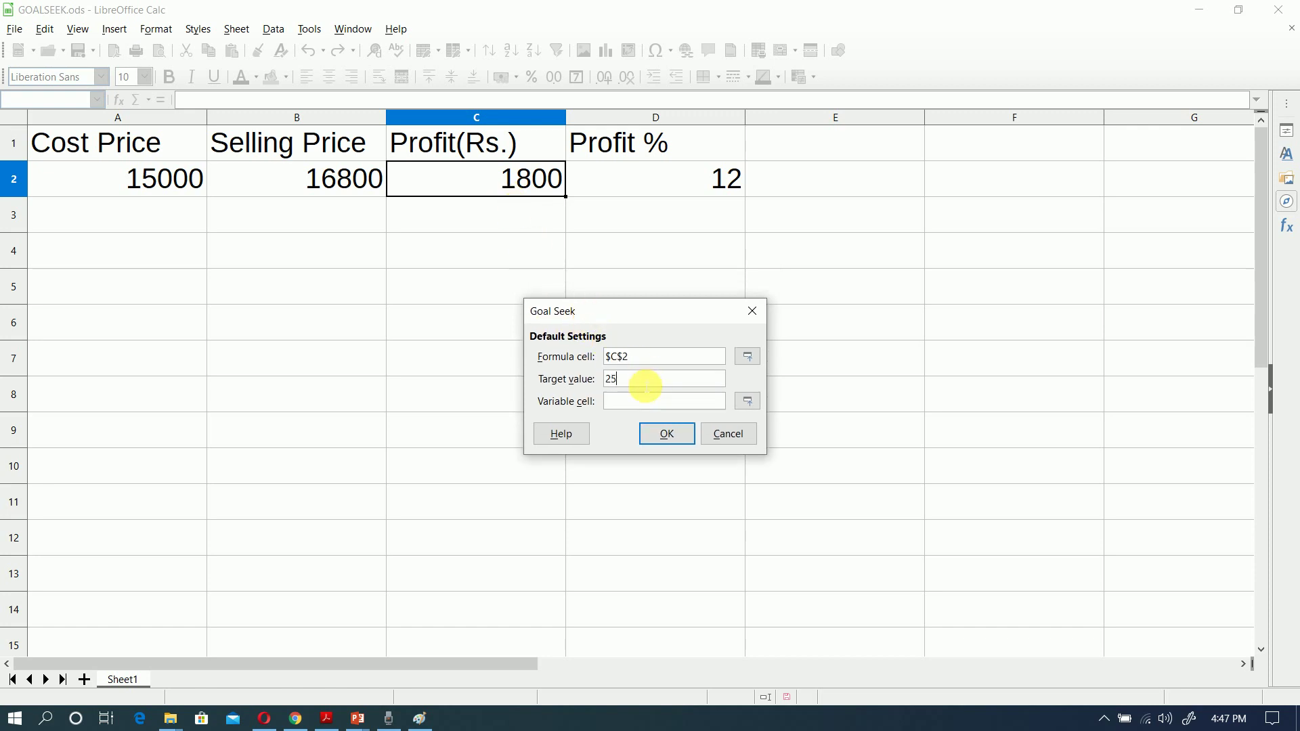
{"action": "type", "text": "00"}
{"action": "left_click", "coordinate": [343, 180]}
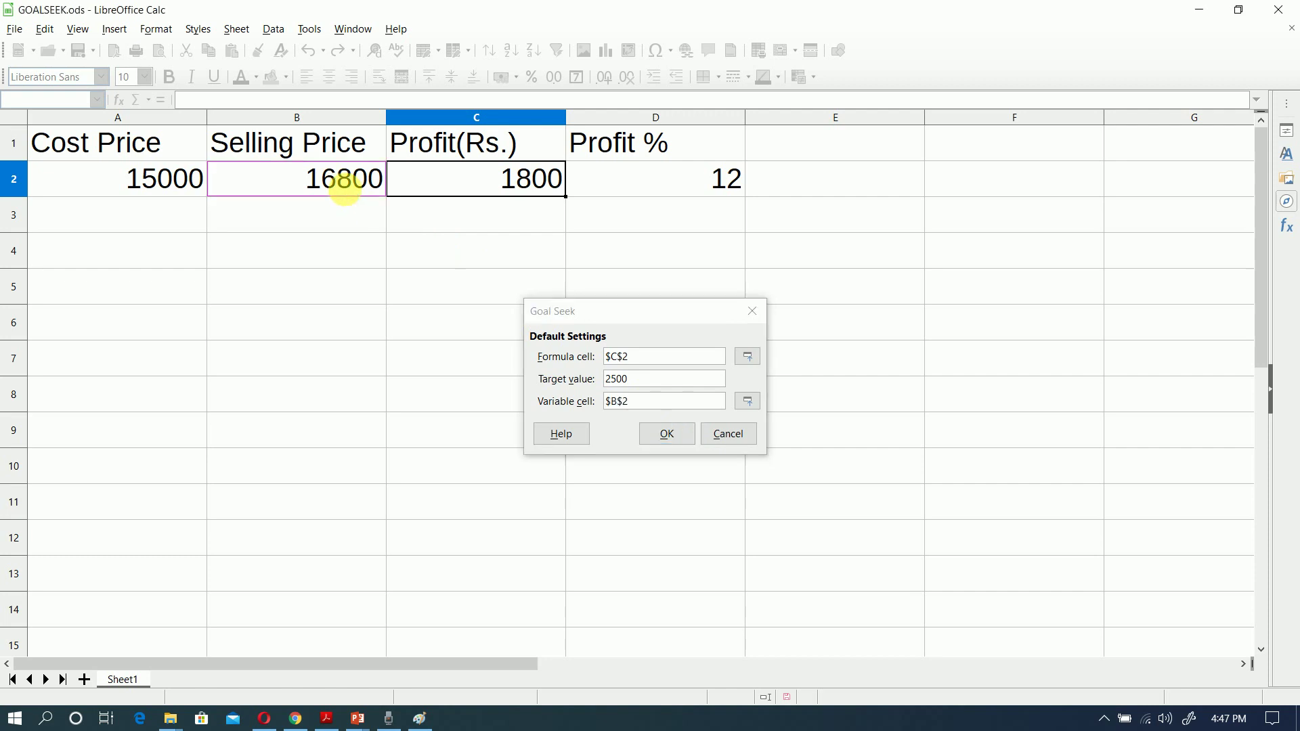
{"action": "left_click", "coordinate": [676, 439]}
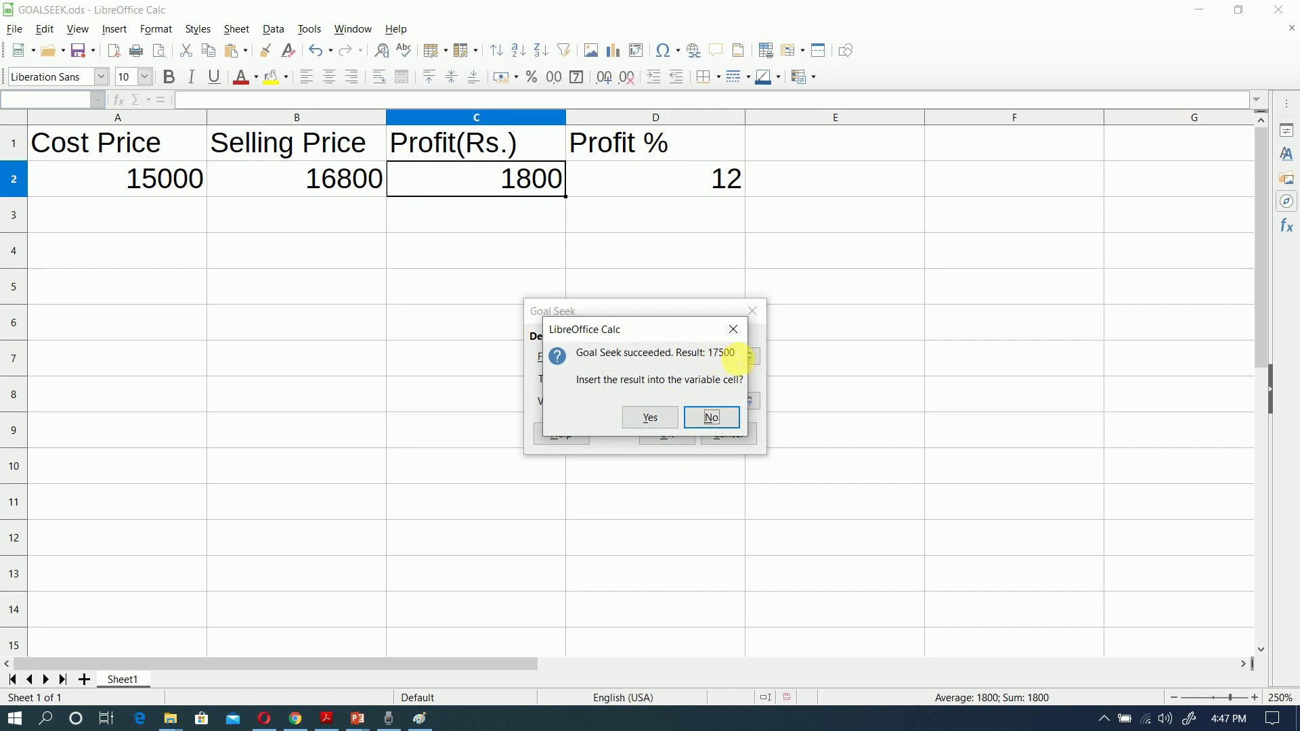
{"action": "left_click", "coordinate": [662, 418]}
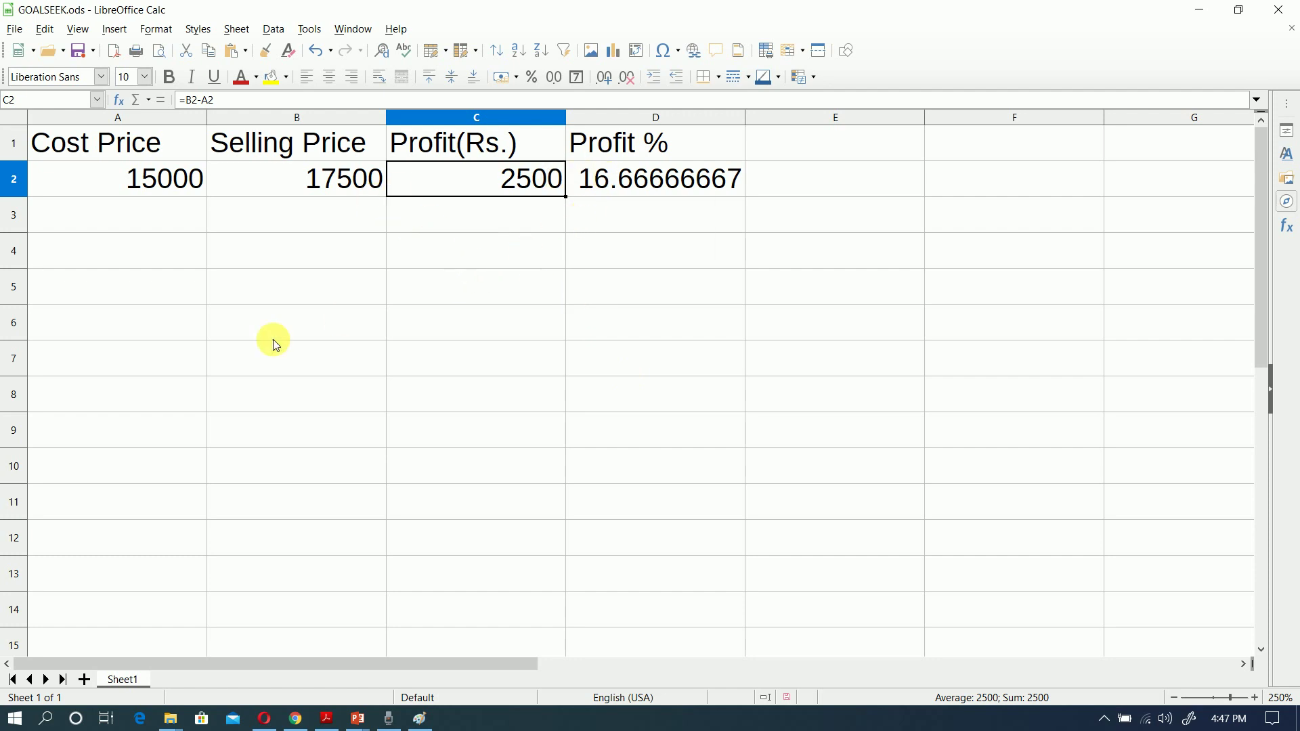
Enter the labels P, R and T in cells A8 to A10
{"action": "left_click", "coordinate": [173, 406]}
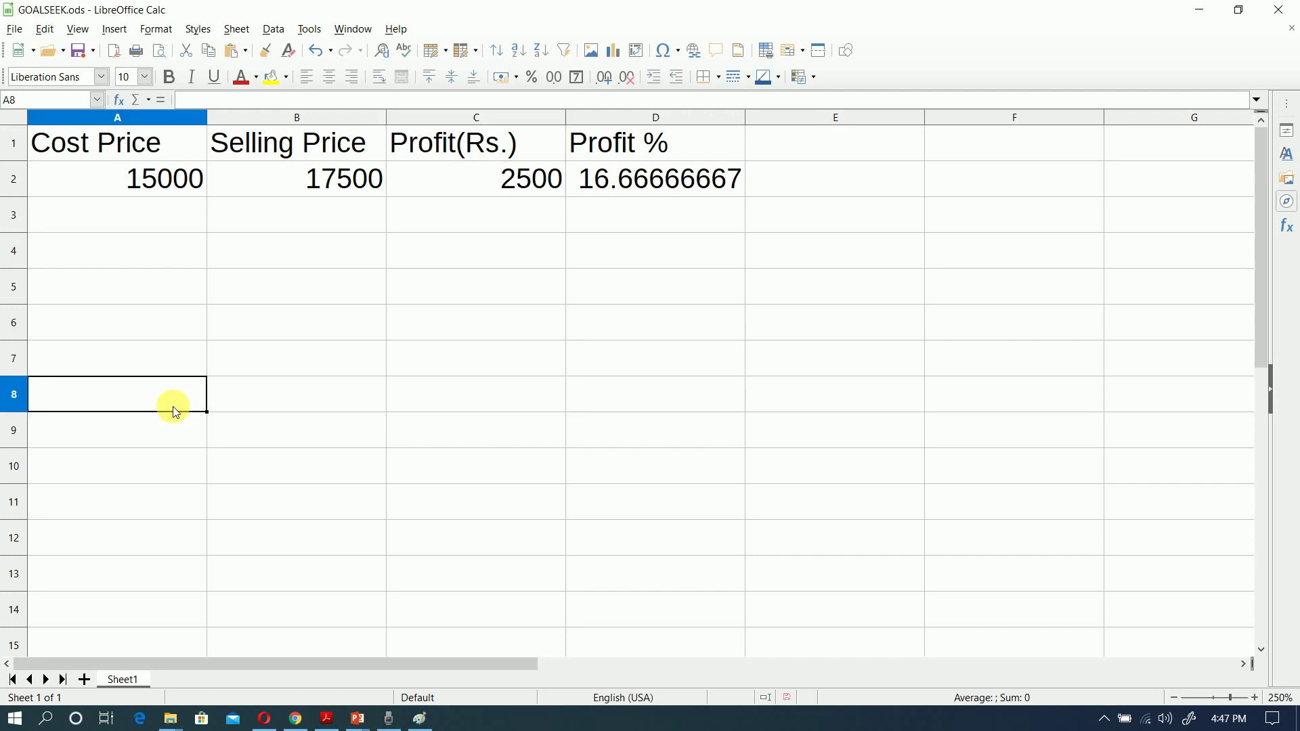
{"action": "type", "text": "P"}
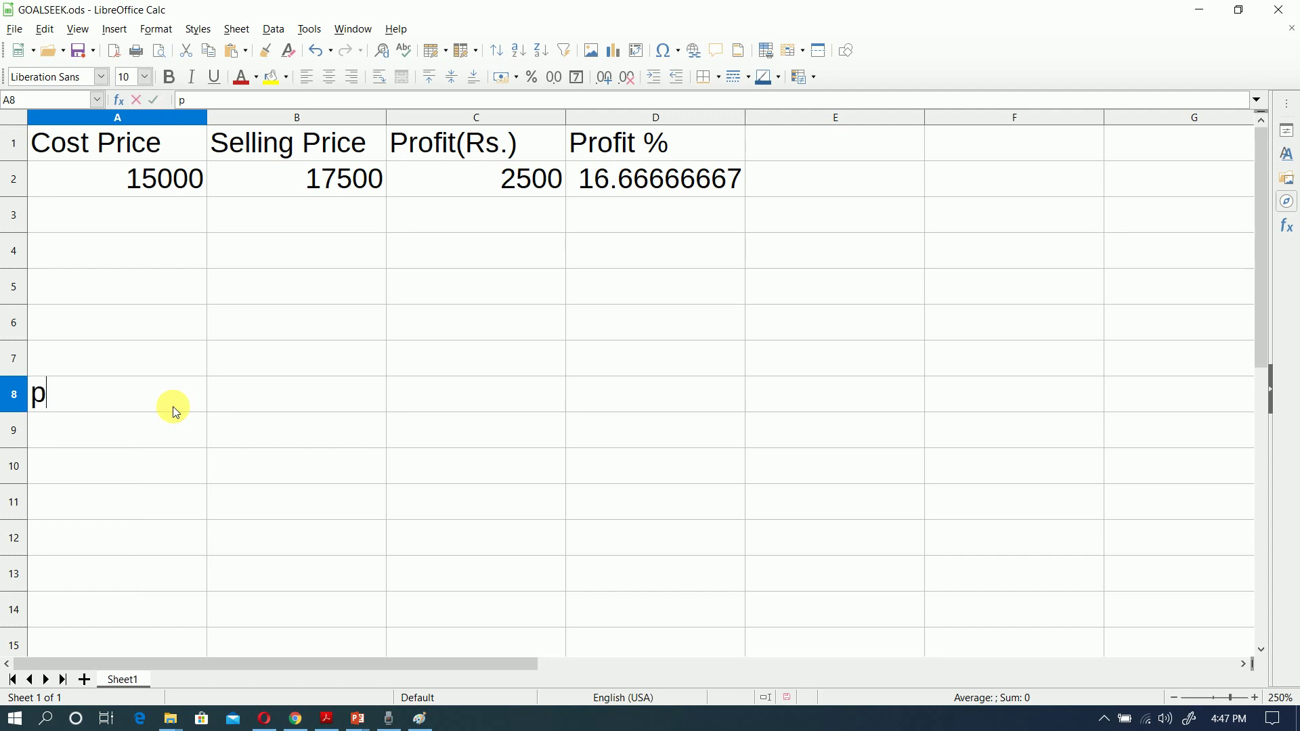
{"action": "key", "text": "BackSpace"}
{"action": "type", "text": "P"}
{"action": "key", "text": "Return"}
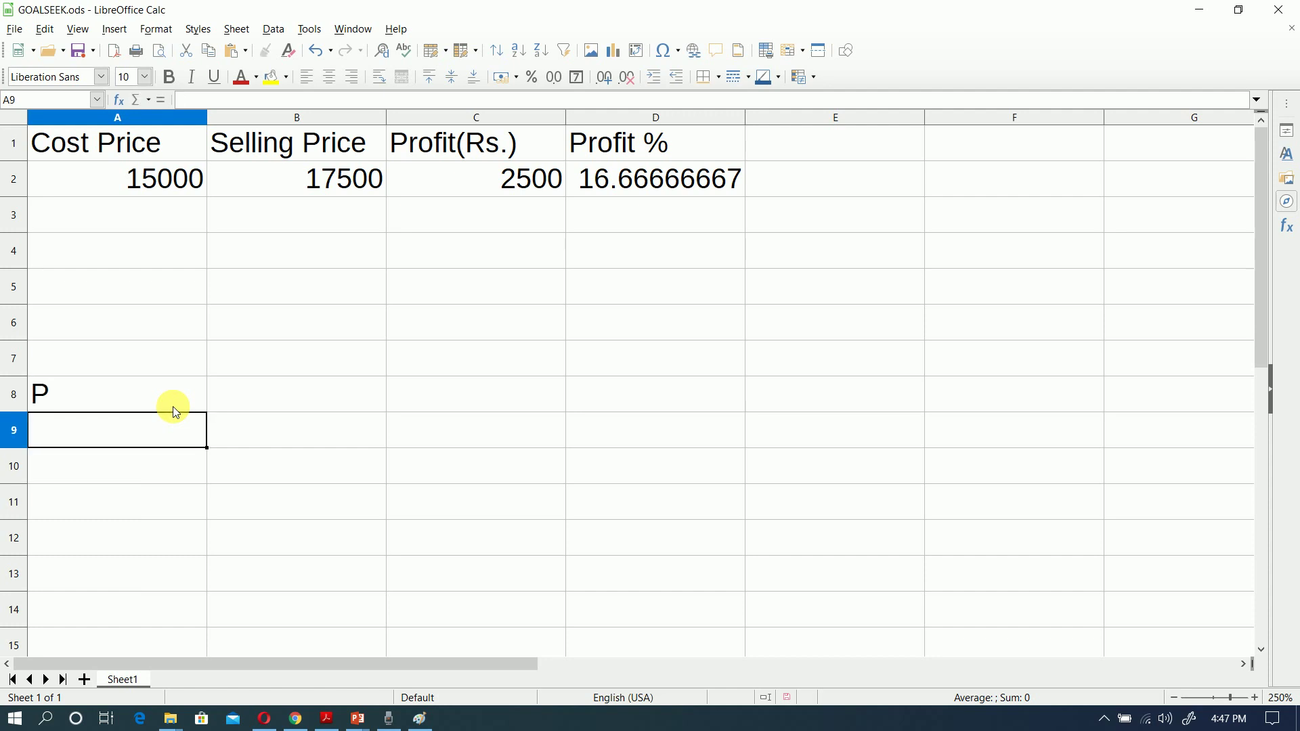
{"action": "type", "text": "R"}
{"action": "key", "text": "Return"}
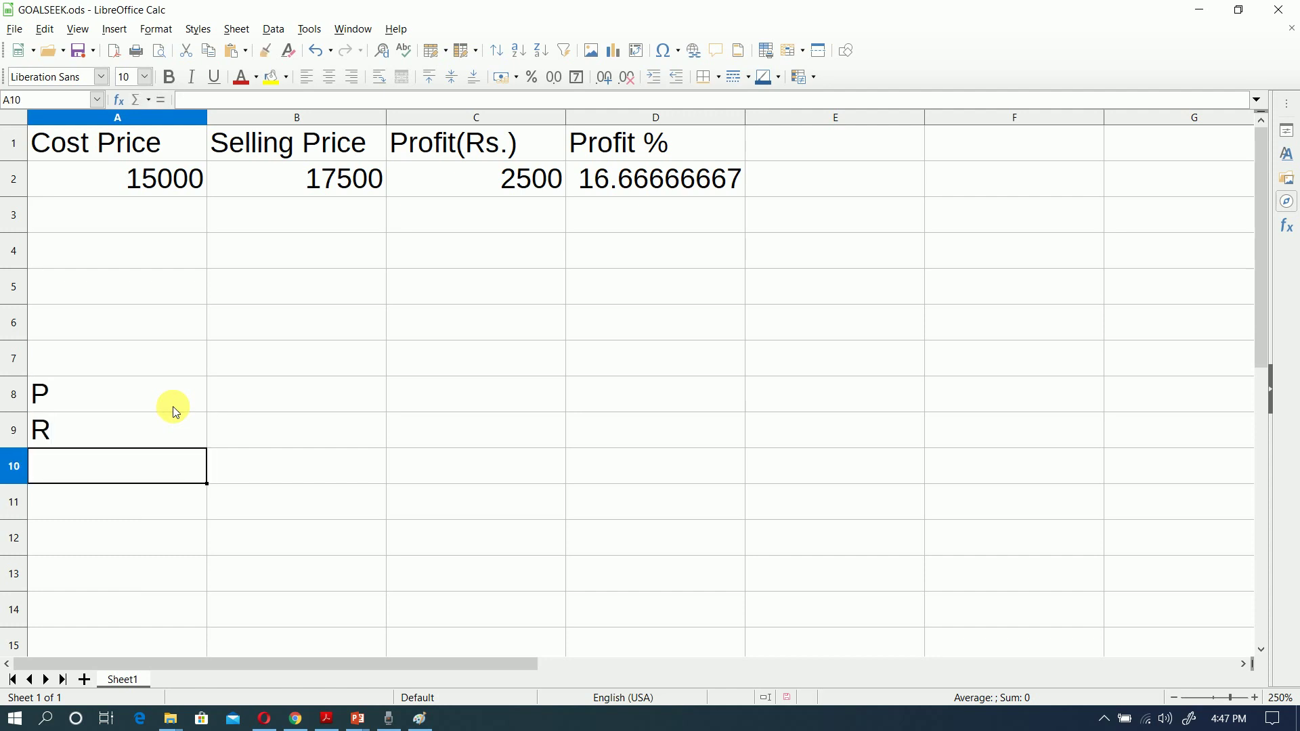
{"action": "type", "text": "T"}
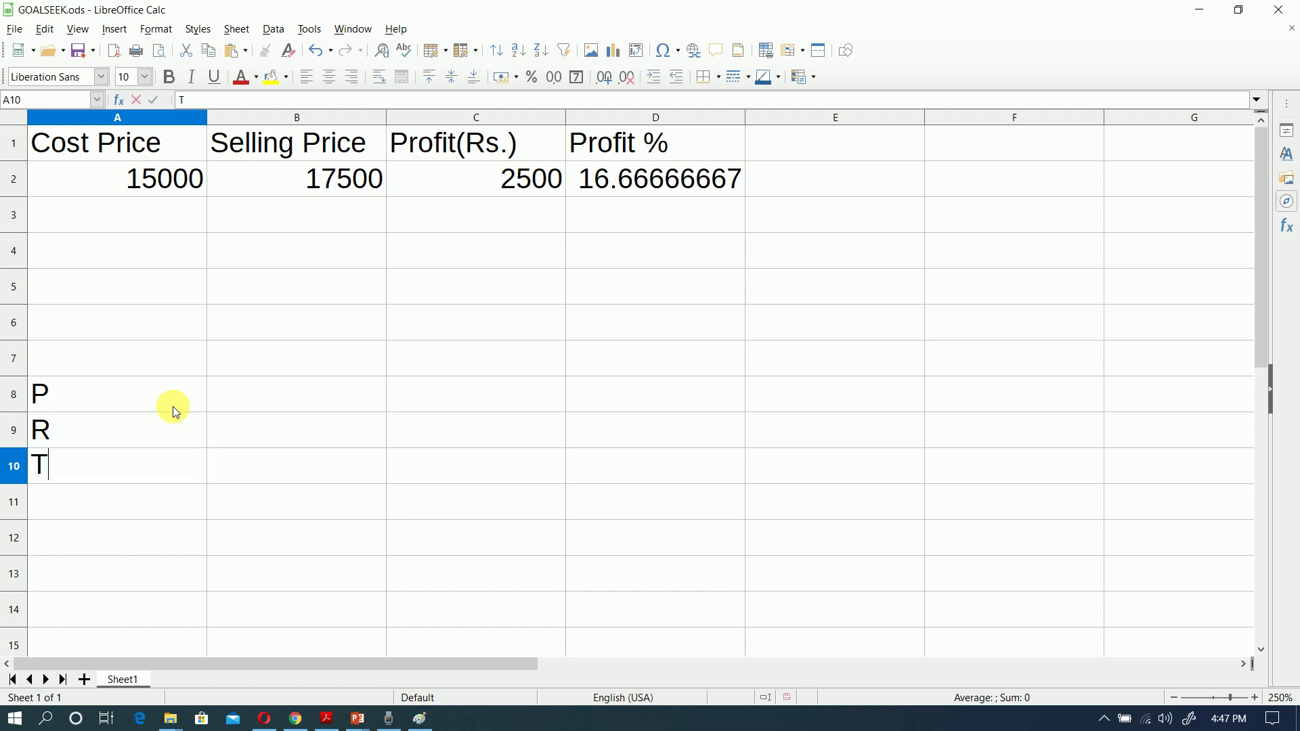
{"action": "key", "text": "Tab"}
Add the label SI in cell A11 below the other simple interest labels
{"action": "key", "text": "Up"}
{"action": "key", "text": "Up"}
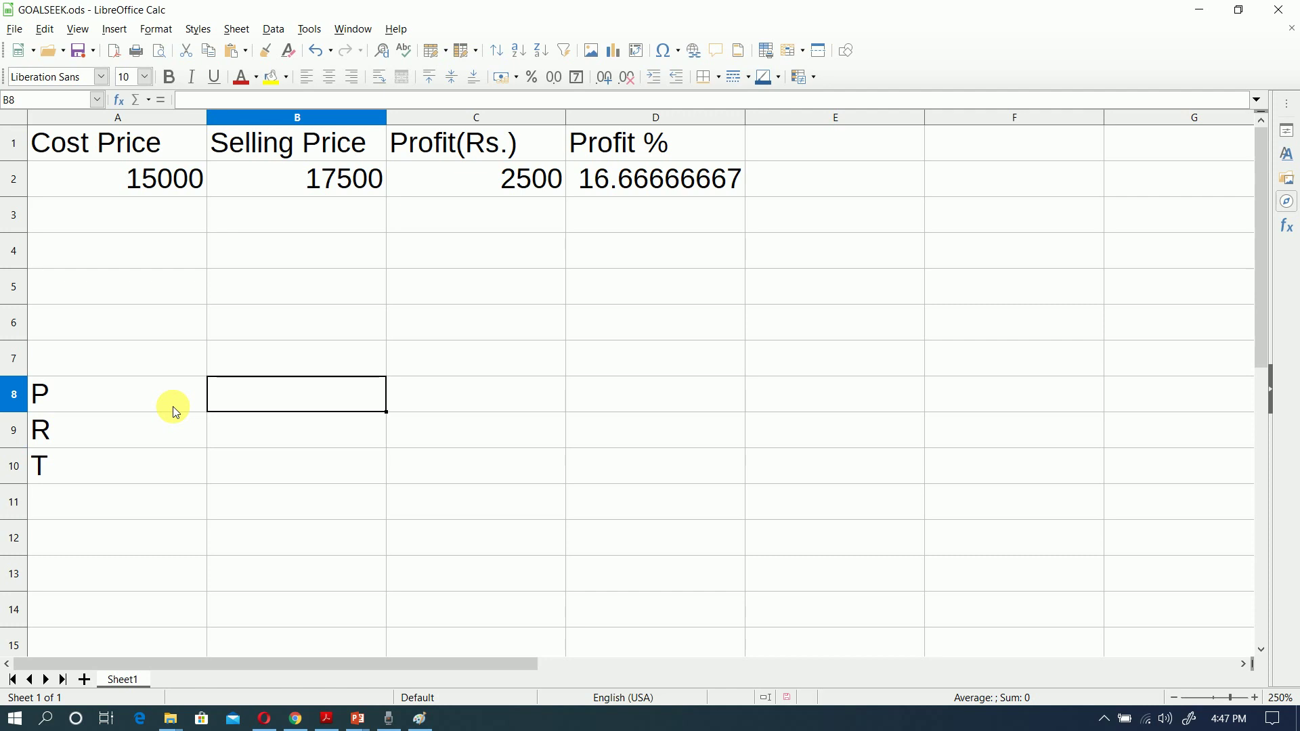
{"action": "key", "text": "Down"}
{"action": "key", "text": "Down"}
{"action": "key", "text": "Down"}
{"action": "key", "text": "Left"}
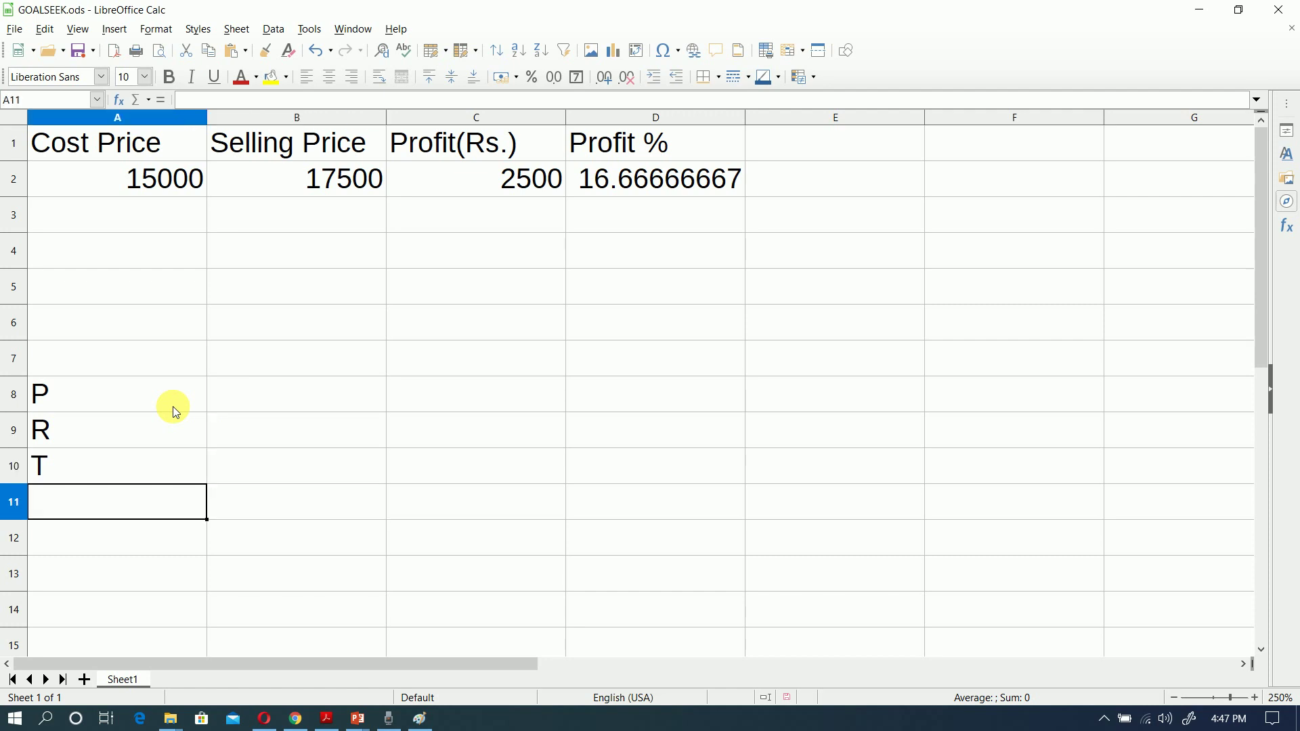
{"action": "type", "text": "IN"}
{"action": "key", "text": "BackSpace"}
{"action": "key", "text": "BackSpace"}
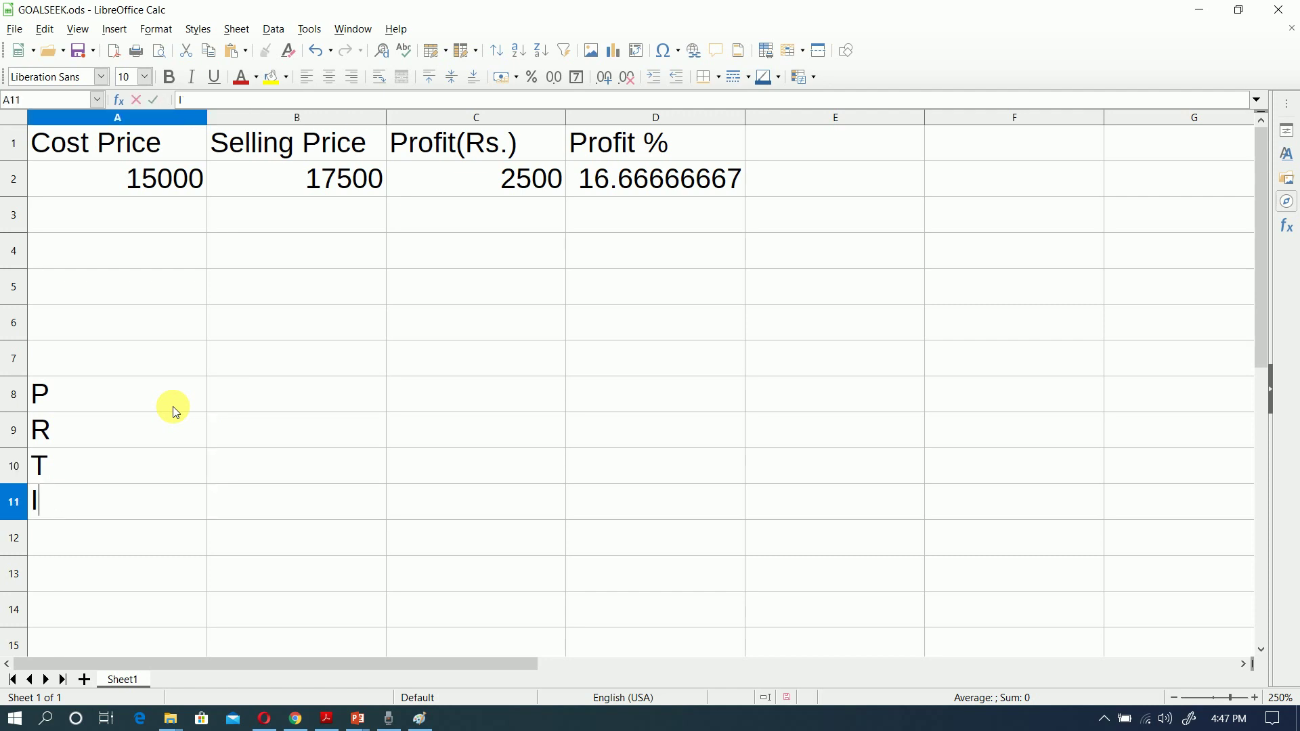
{"action": "type", "text": "SI"}
{"action": "key", "text": "Return"}
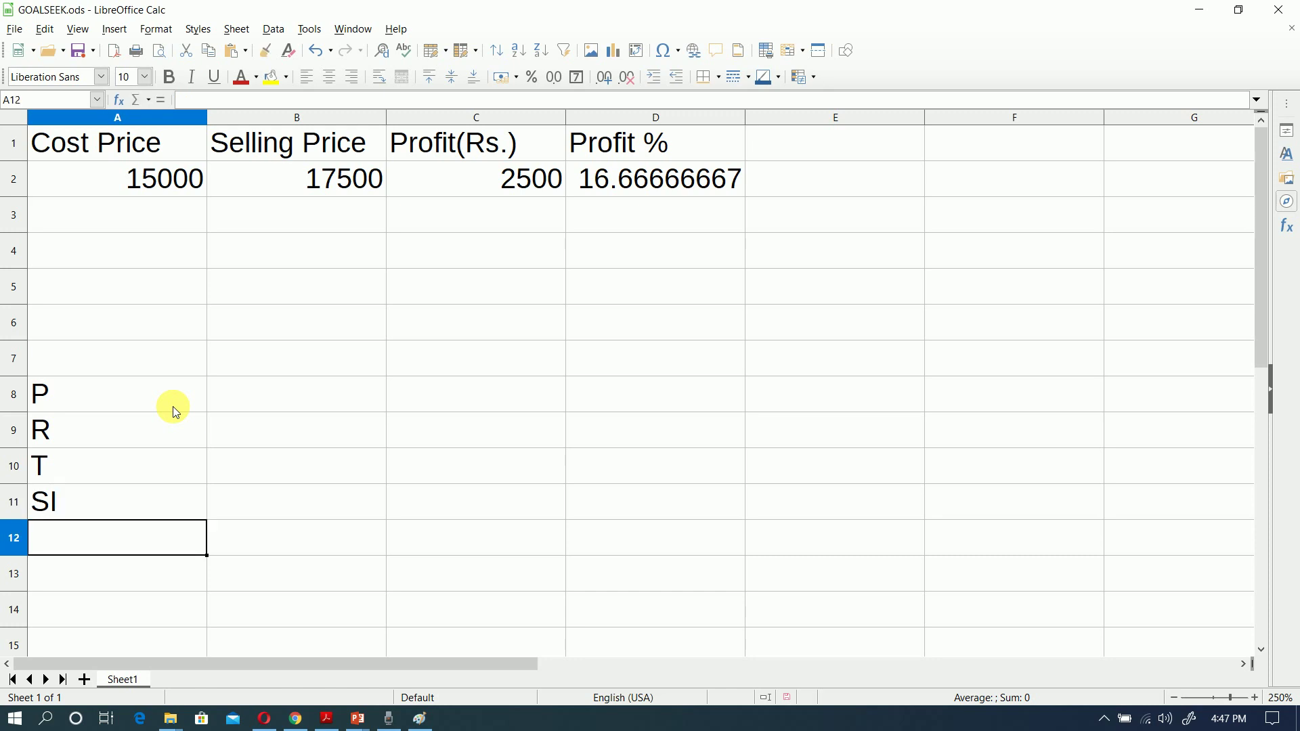
Enter 120000 for P, 2.5 for R and 1 for T in cells B8 to B10
{"action": "key", "text": "Up"}
{"action": "key", "text": "Right"}
{"action": "key", "text": "Up"}
{"action": "key", "text": "Up"}
{"action": "key", "text": "Down"}
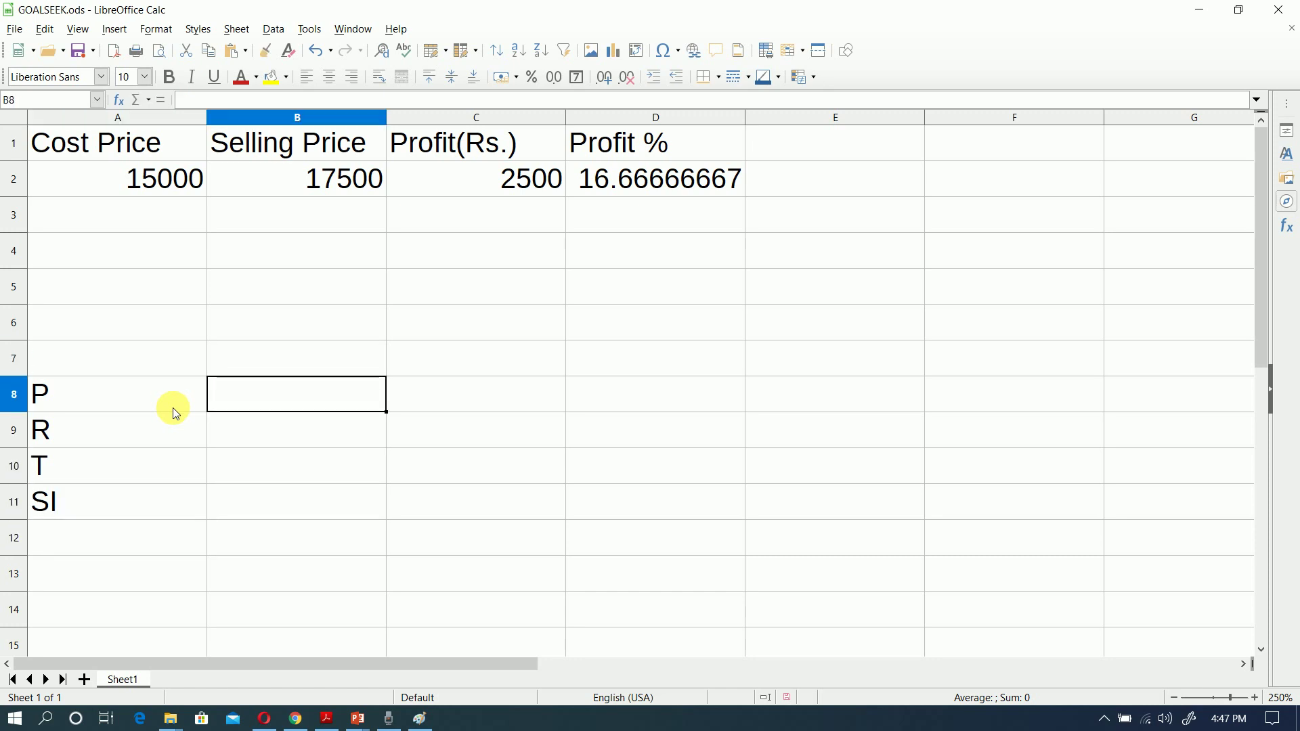
{"action": "type", "text": "120000"}
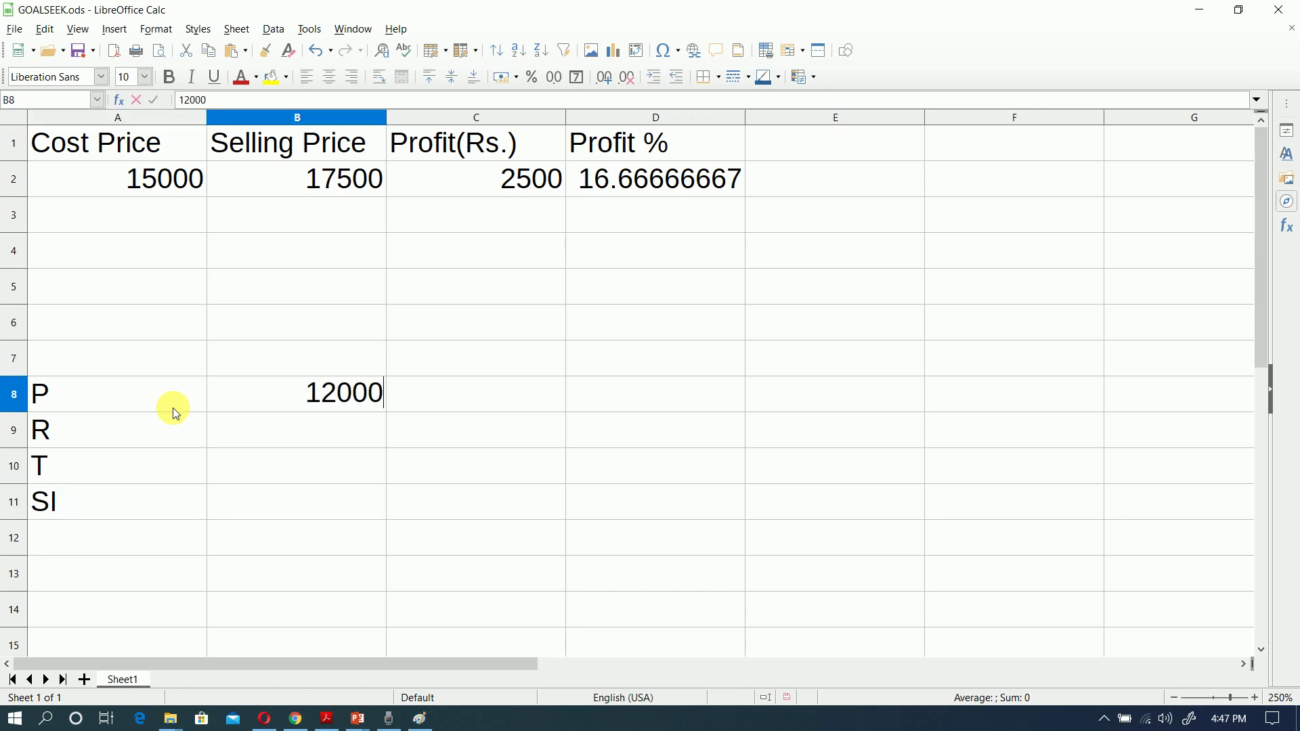
{"action": "type", "text": "0"}
{"action": "key", "text": "BackSpace"}
{"action": "key", "text": "Return"}
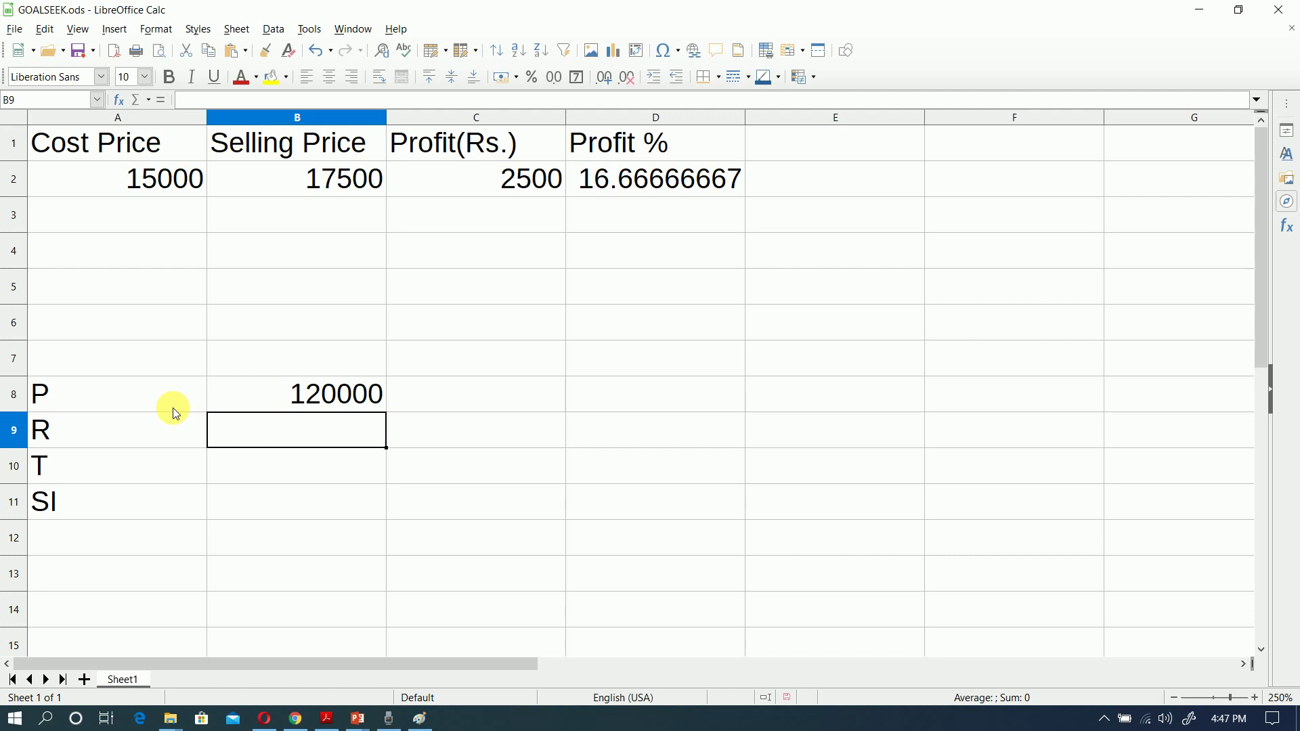
{"action": "type", "text": "2.5"}
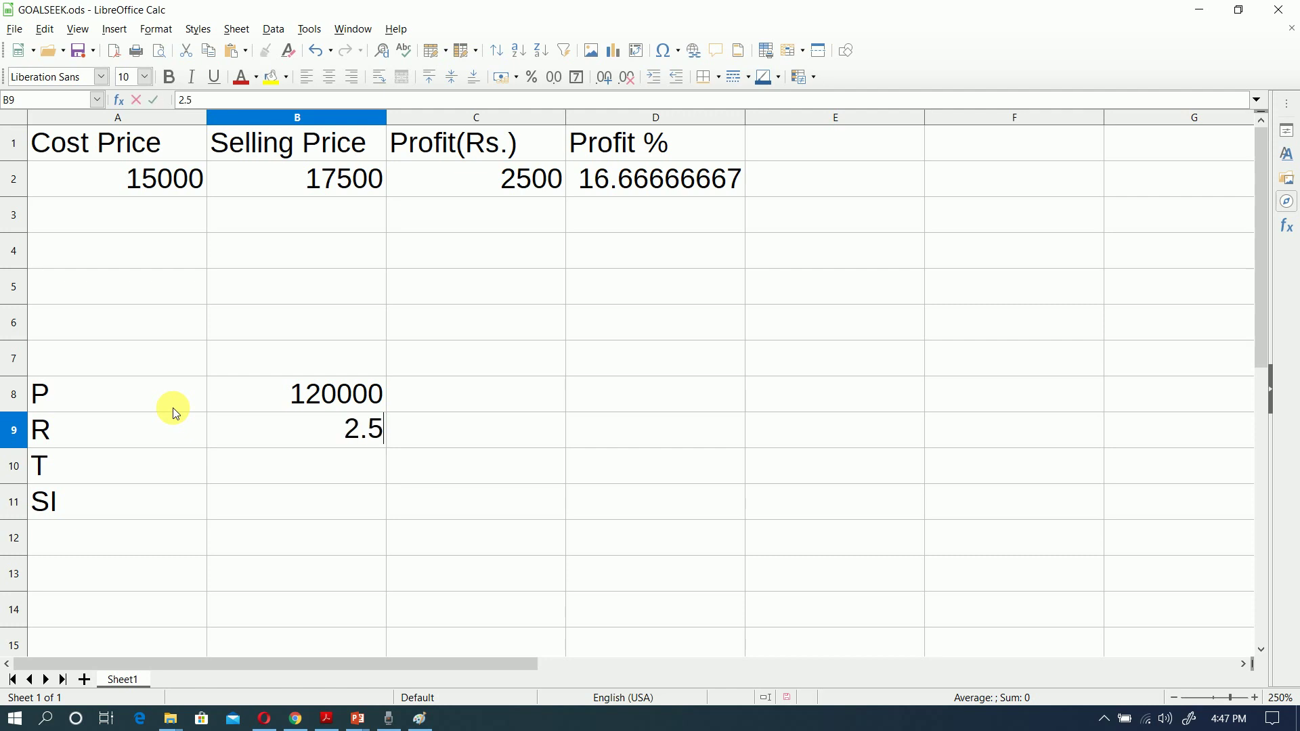
{"action": "key", "text": "Return"}
{"action": "type", "text": "1"}
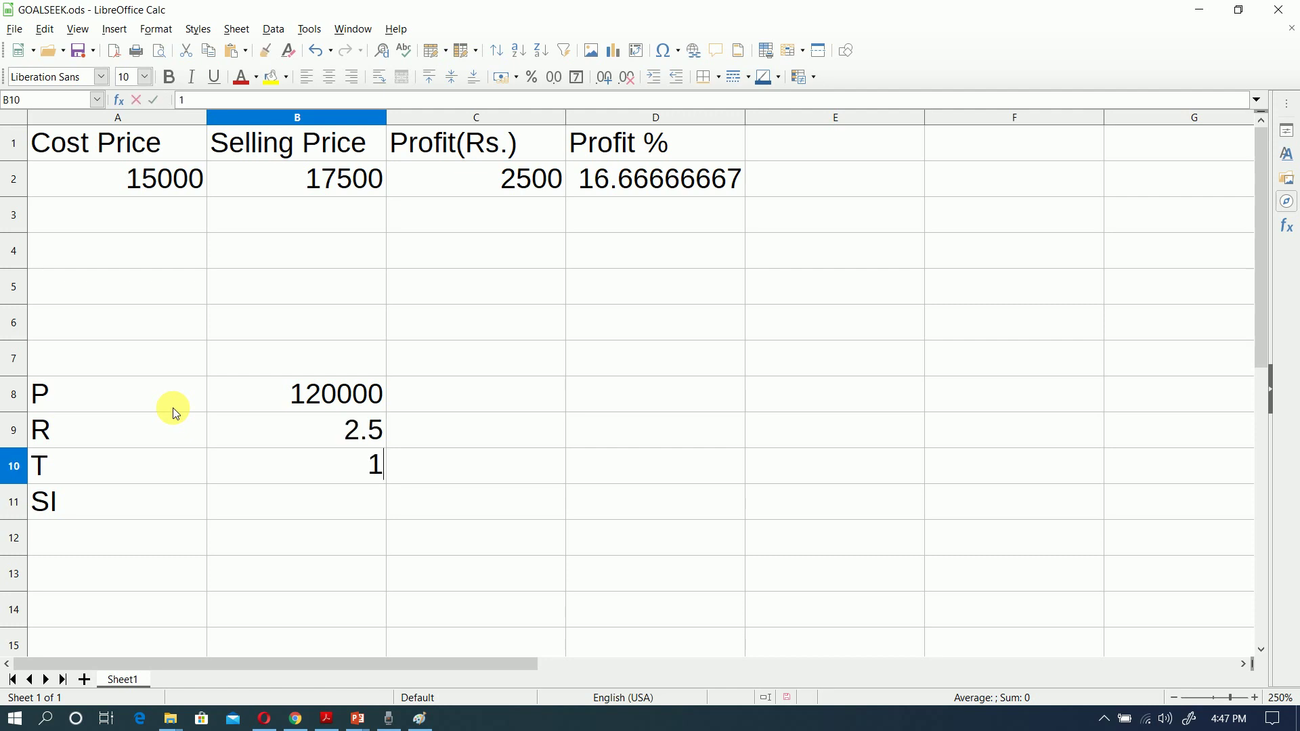
{"action": "key", "text": "Return"}
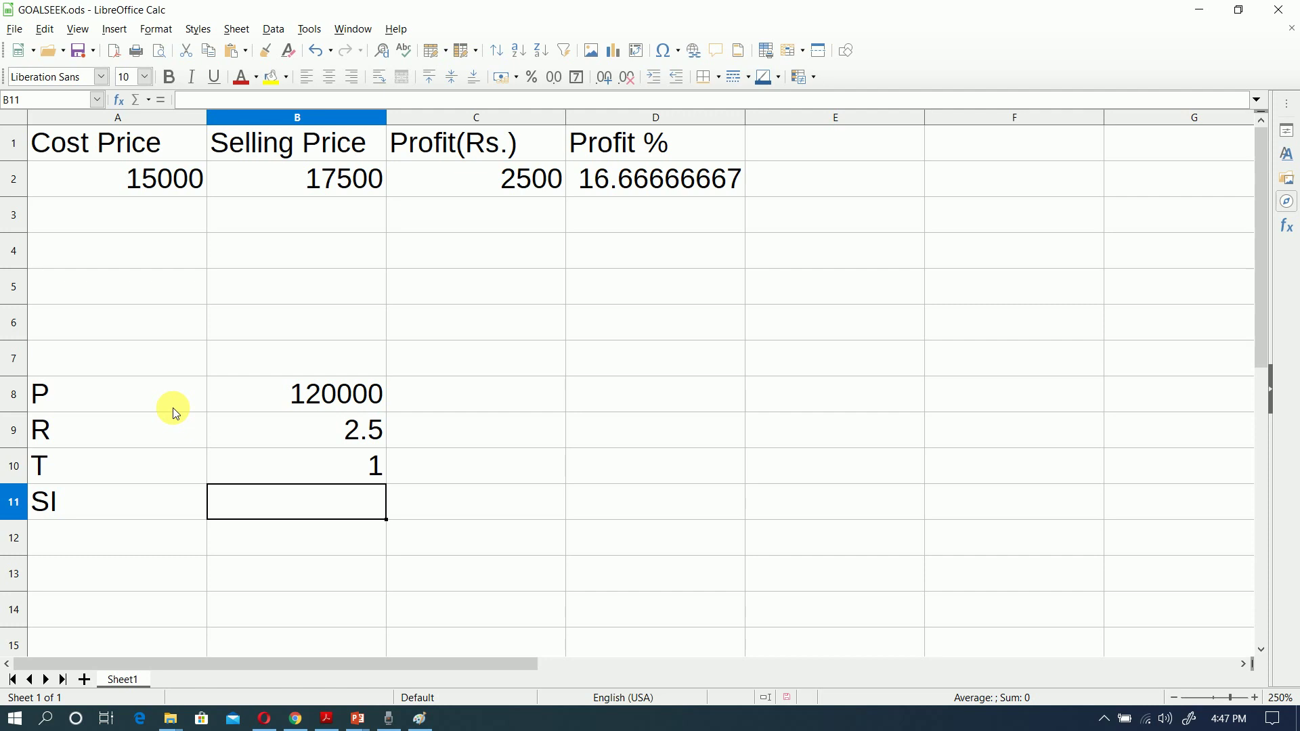
Calculate the simple interest in cell B11 with the formula =(B8*B9*B10)/100
{"action": "type", "text": "="}
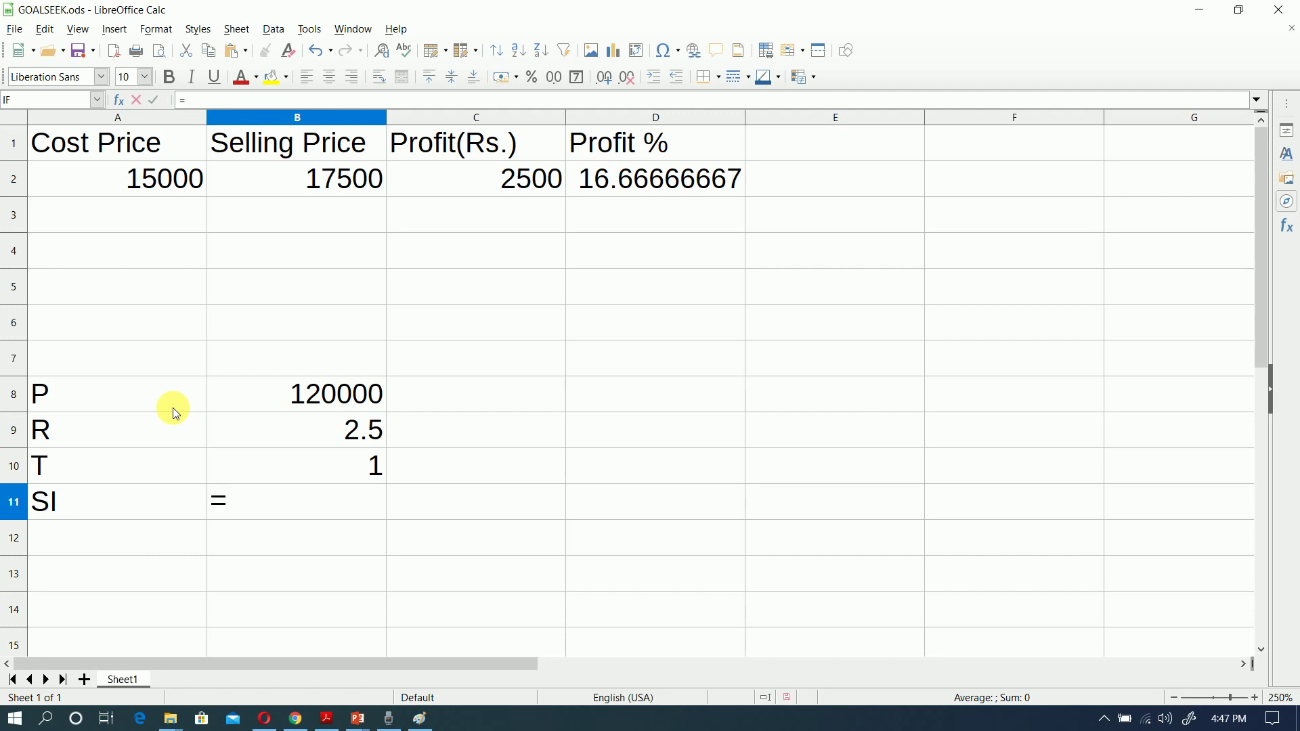
{"action": "type", "text": "("}
{"action": "key", "text": "Up"}
{"action": "key", "text": "Up"}
{"action": "key", "text": "Up"}
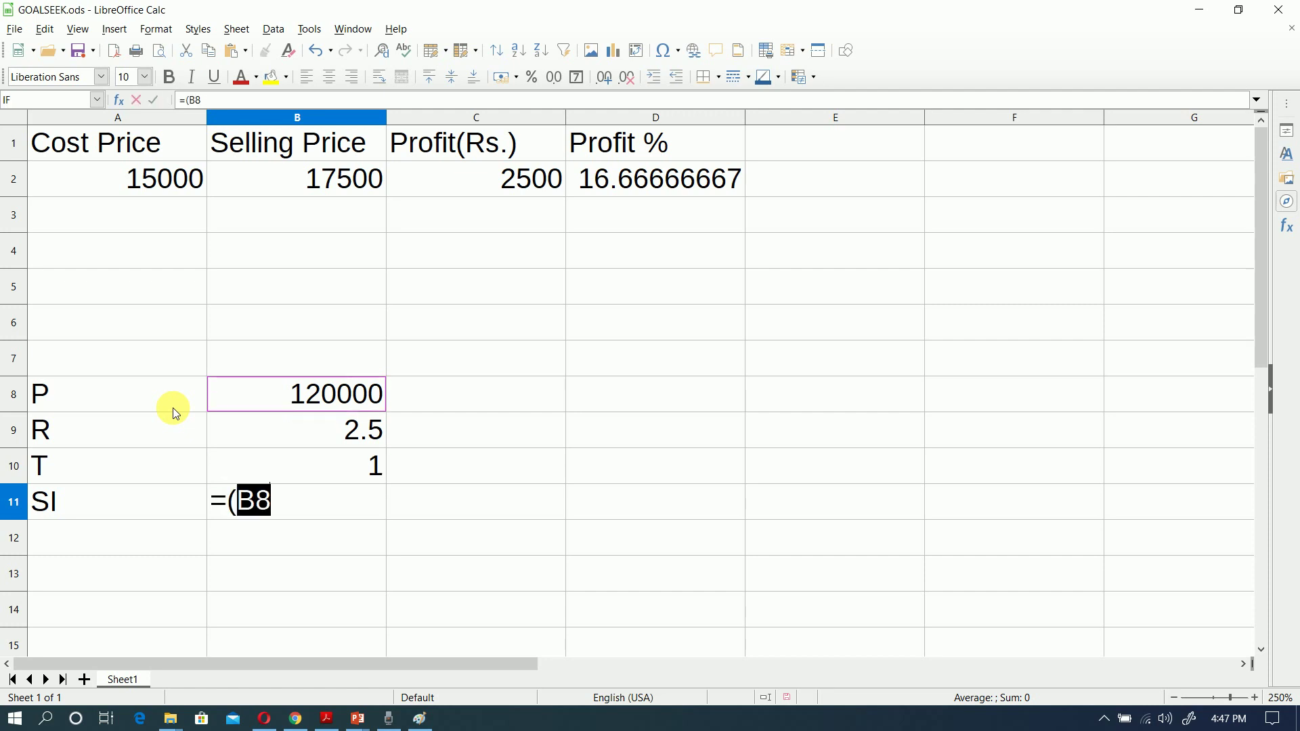
{"action": "type", "text": "*"}
{"action": "key", "text": "Up"}
{"action": "key", "text": "Up"}
{"action": "key", "text": "Up"}
{"action": "key", "text": "Up"}
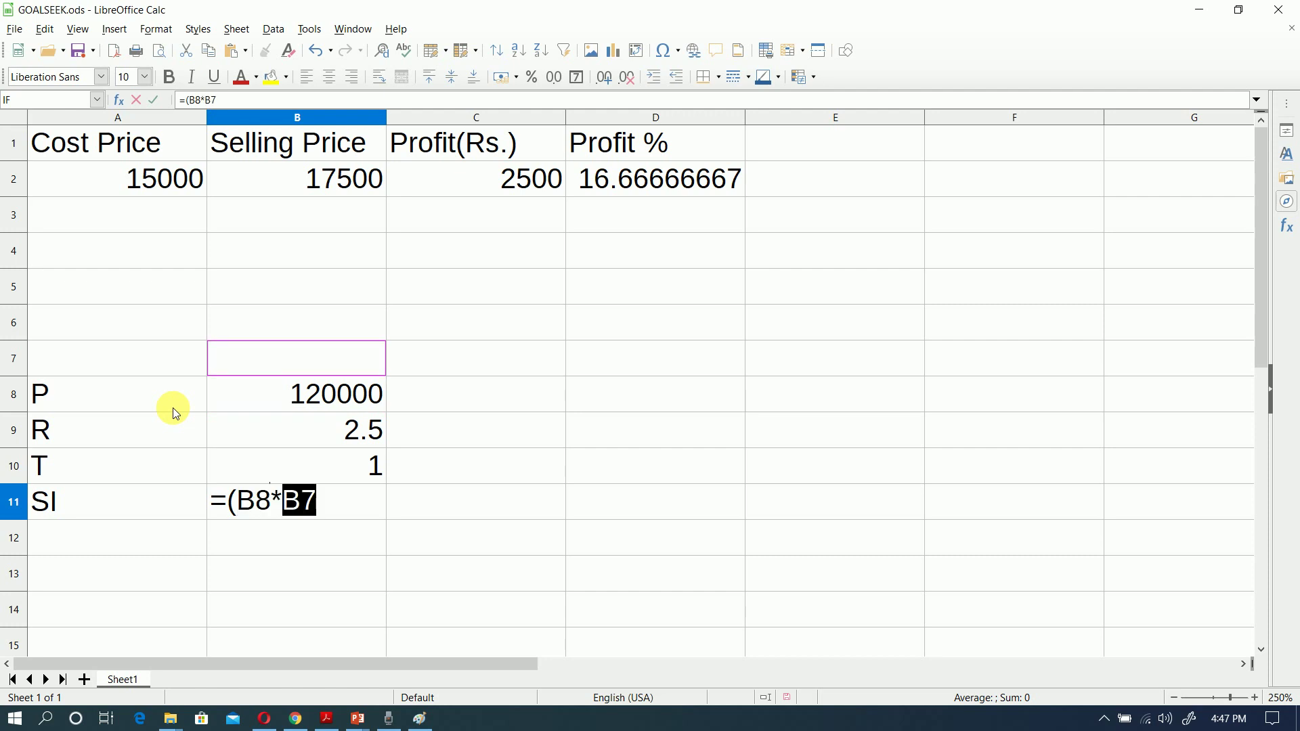
{"action": "key", "text": "Down"}
{"action": "key", "text": "Down"}
{"action": "type", "text": "*"}
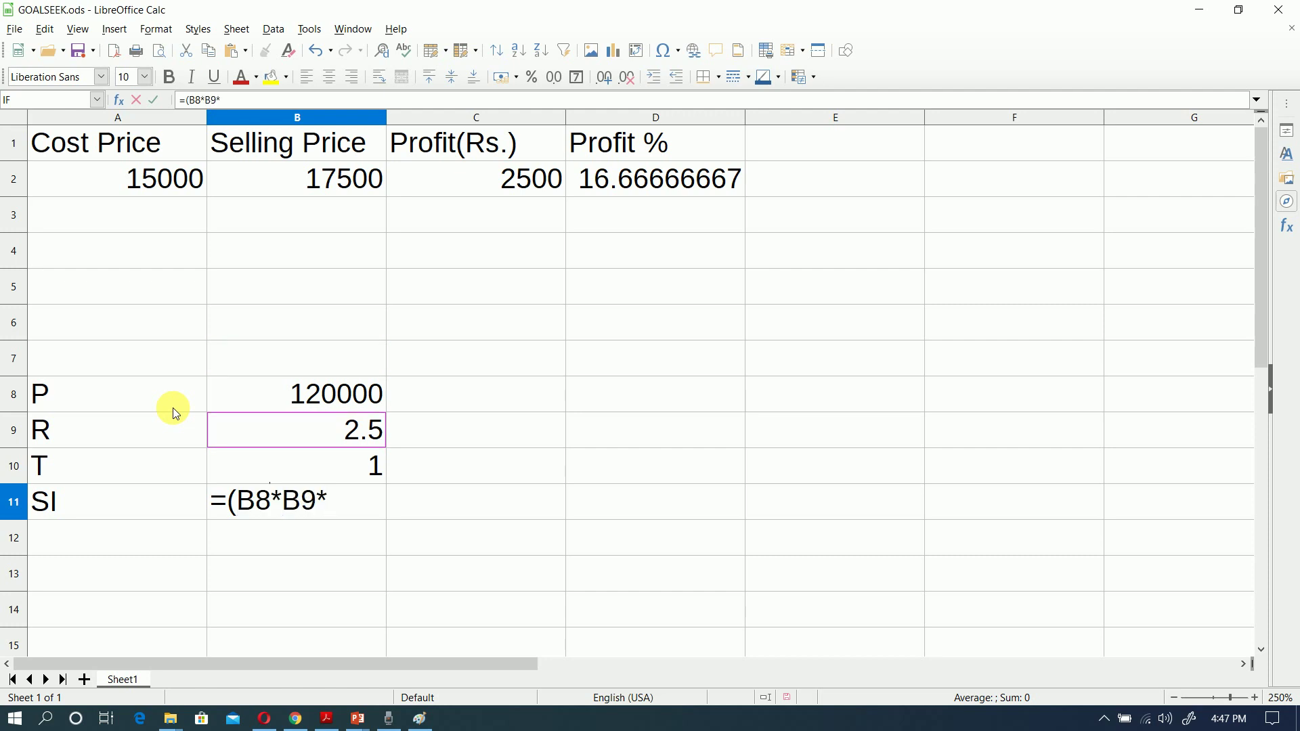
{"action": "key", "text": "Up"}
{"action": "type", "text": ")/1"}
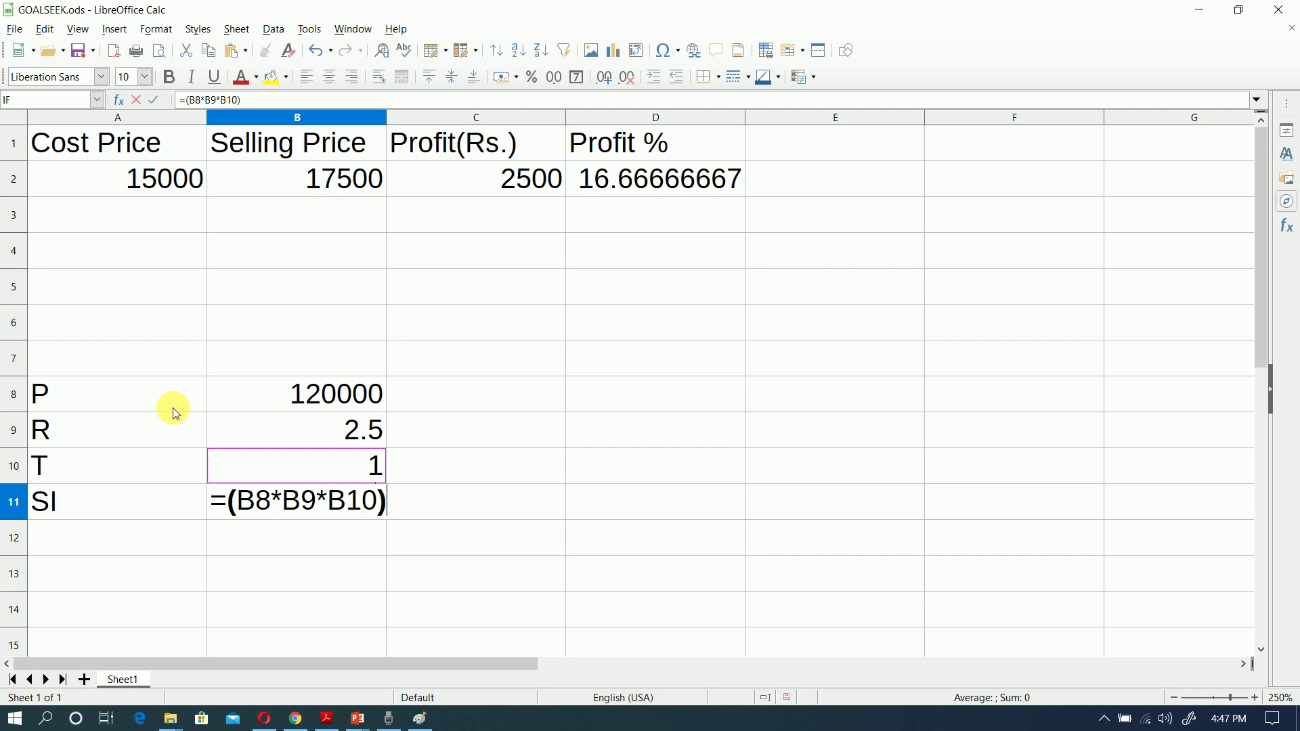
{"action": "type", "text": "00"}
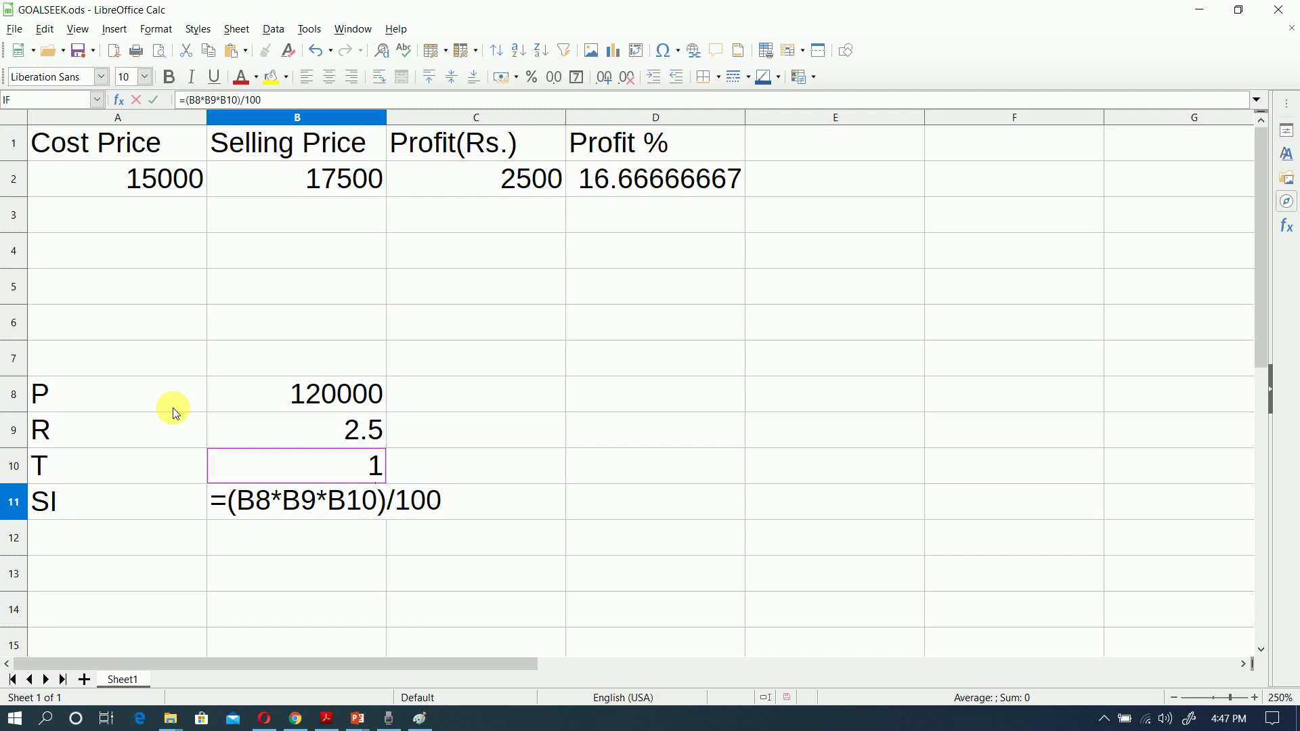
{"action": "key", "text": "Return"}
{"action": "key", "text": "Up"}
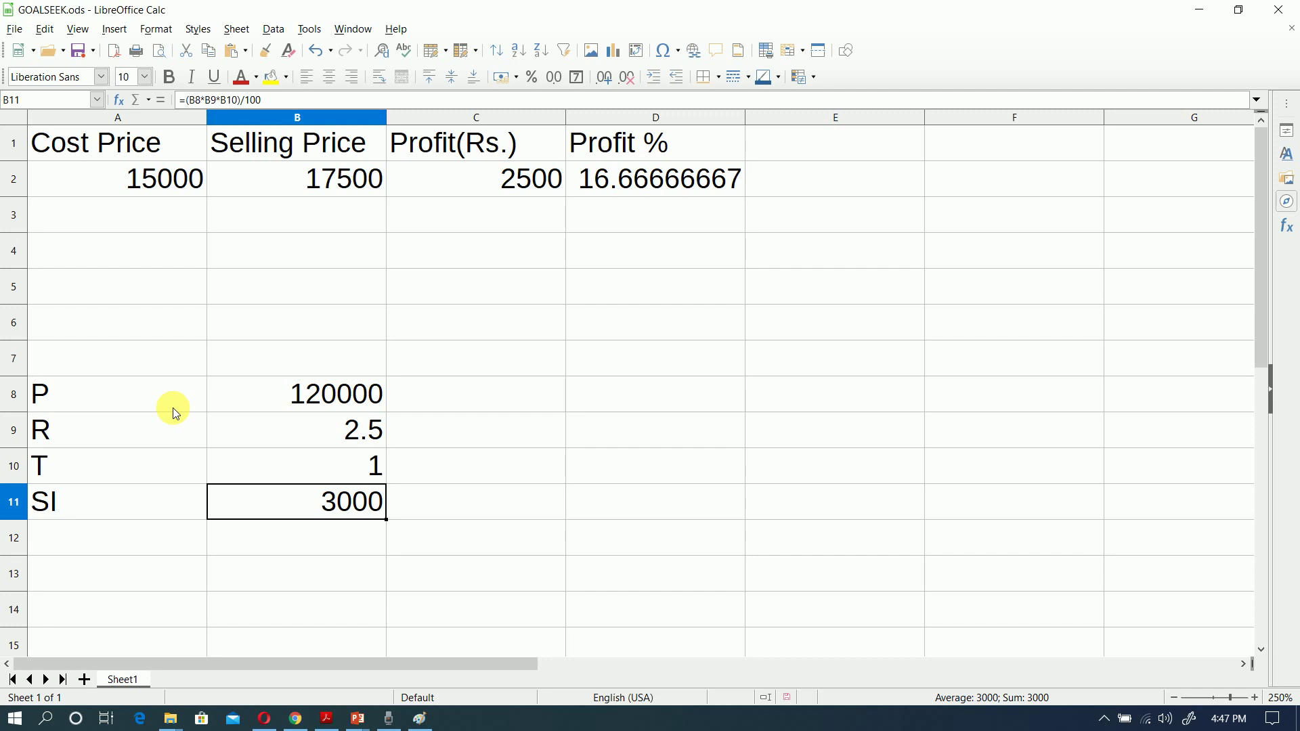
{"action": "key", "text": "Right"}
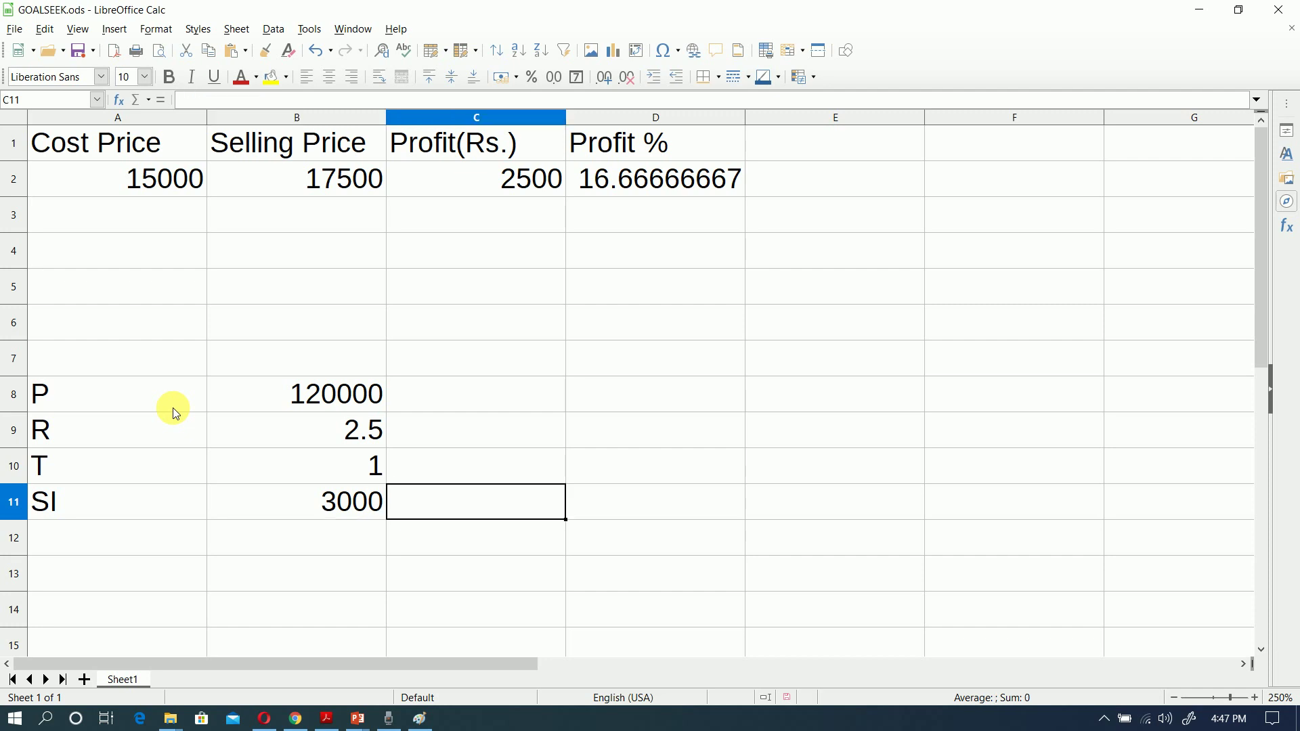
{"action": "key", "text": "Left"}
{"action": "key", "text": "Up"}
{"action": "key", "text": "Up"}
{"action": "key", "text": "Down"}
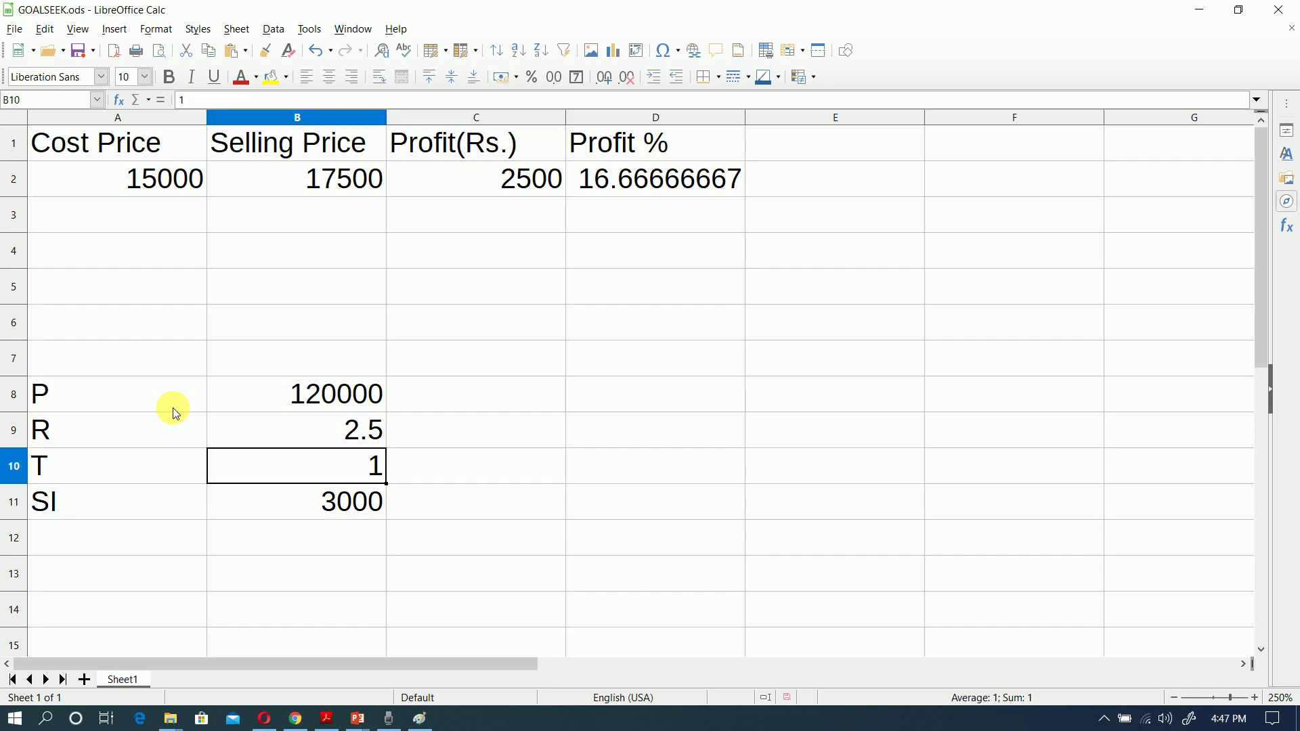
{"action": "key", "text": "Down"}
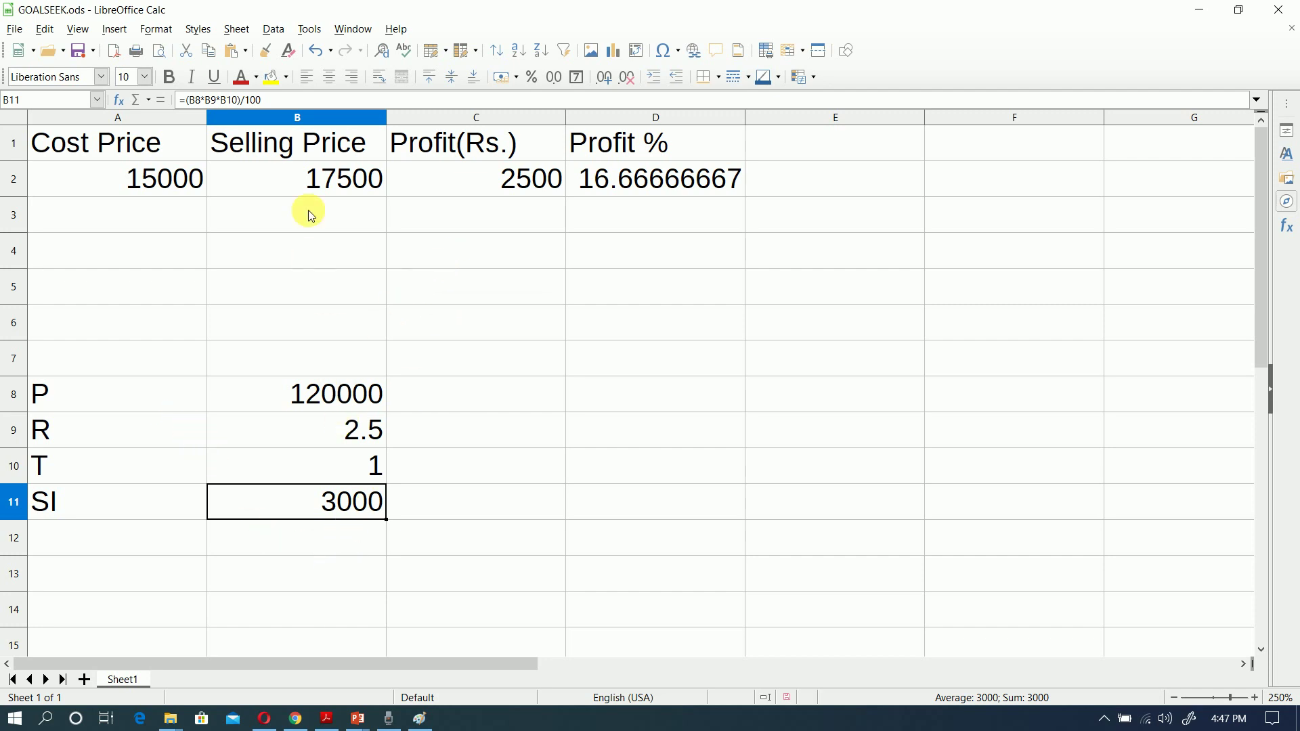
Run Goal Seek on simple interest cell B11 with target value 5000 and variable cell B8, and insert the result into that cell
{"action": "left_click", "coordinate": [309, 28]}
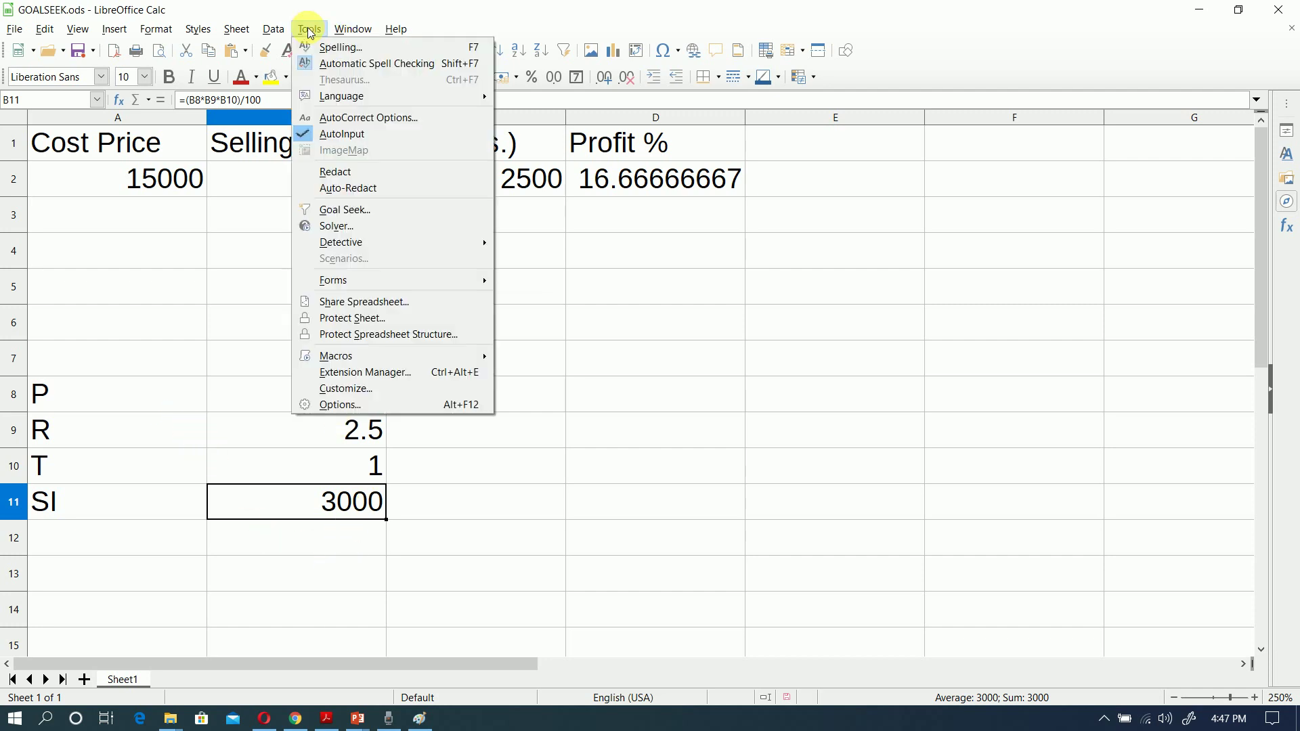
{"action": "left_click", "coordinate": [360, 212]}
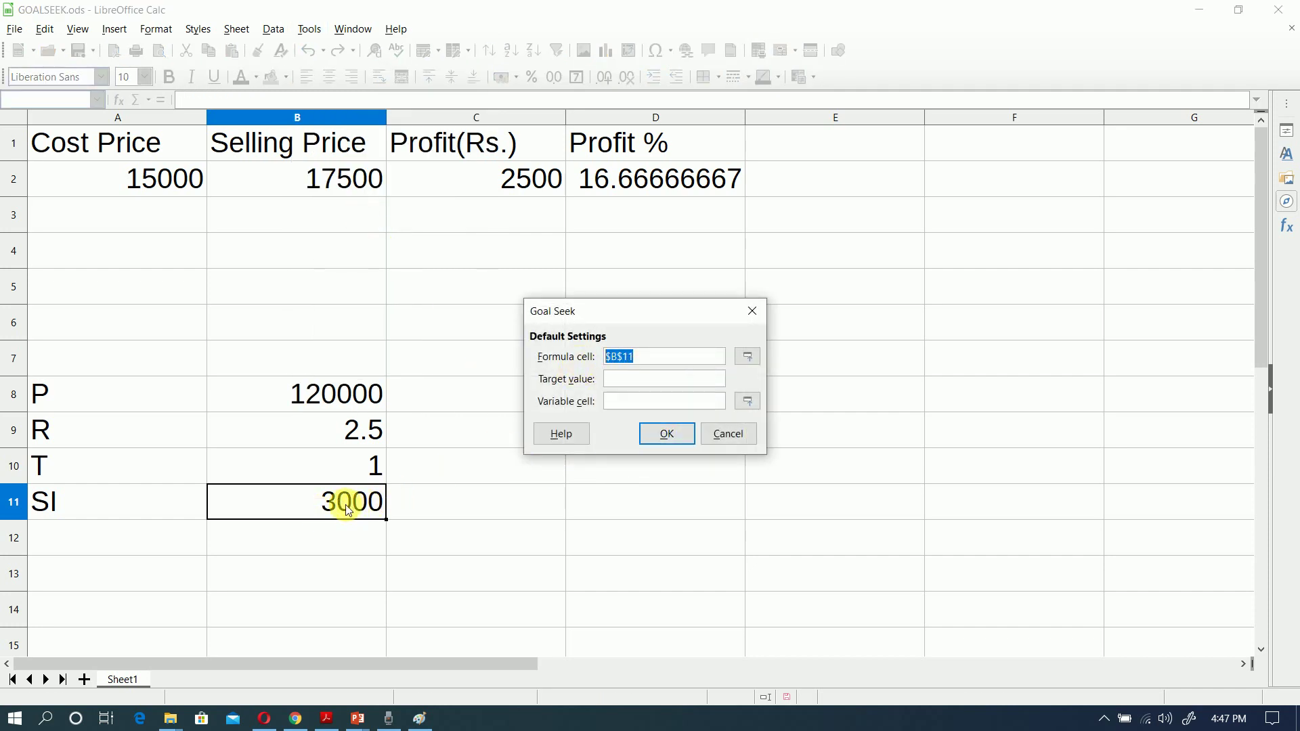
{"action": "left_click", "coordinate": [632, 383]}
{"action": "type", "text": "5000"}
{"action": "left_click", "coordinate": [353, 405]}
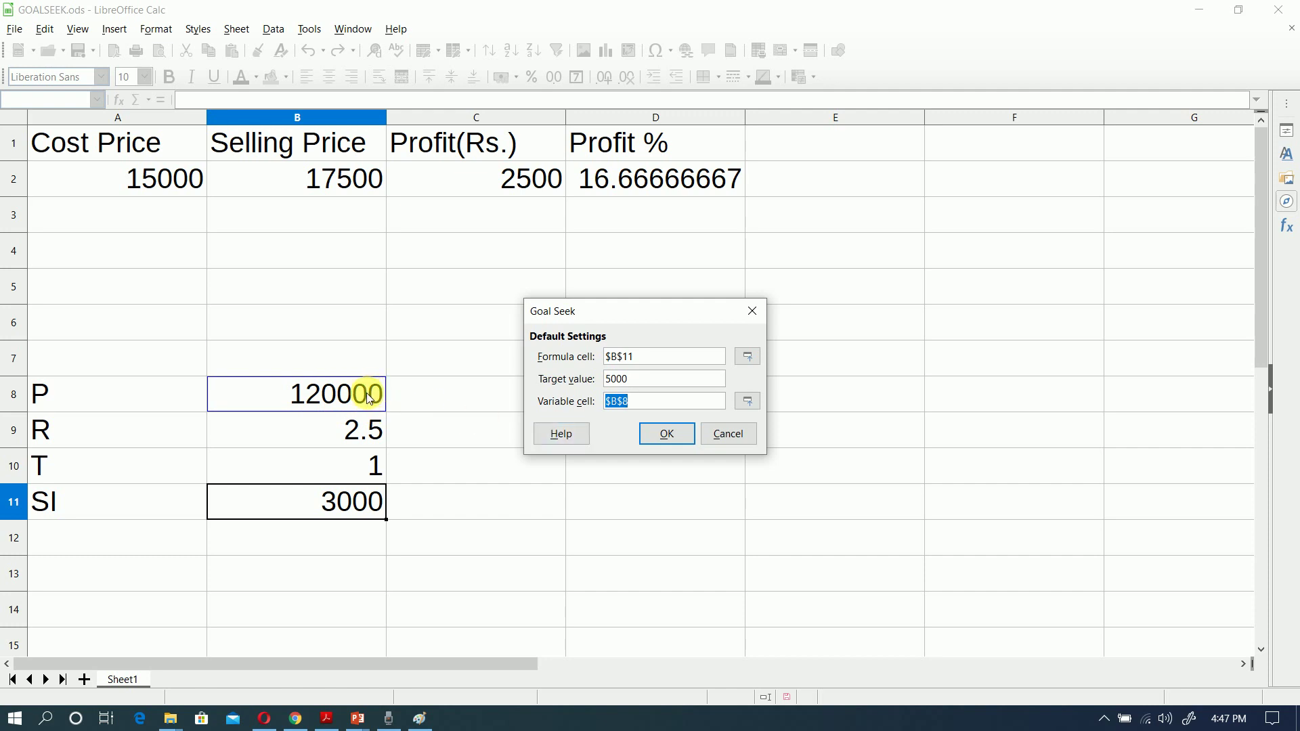
{"action": "left_click", "coordinate": [667, 434]}
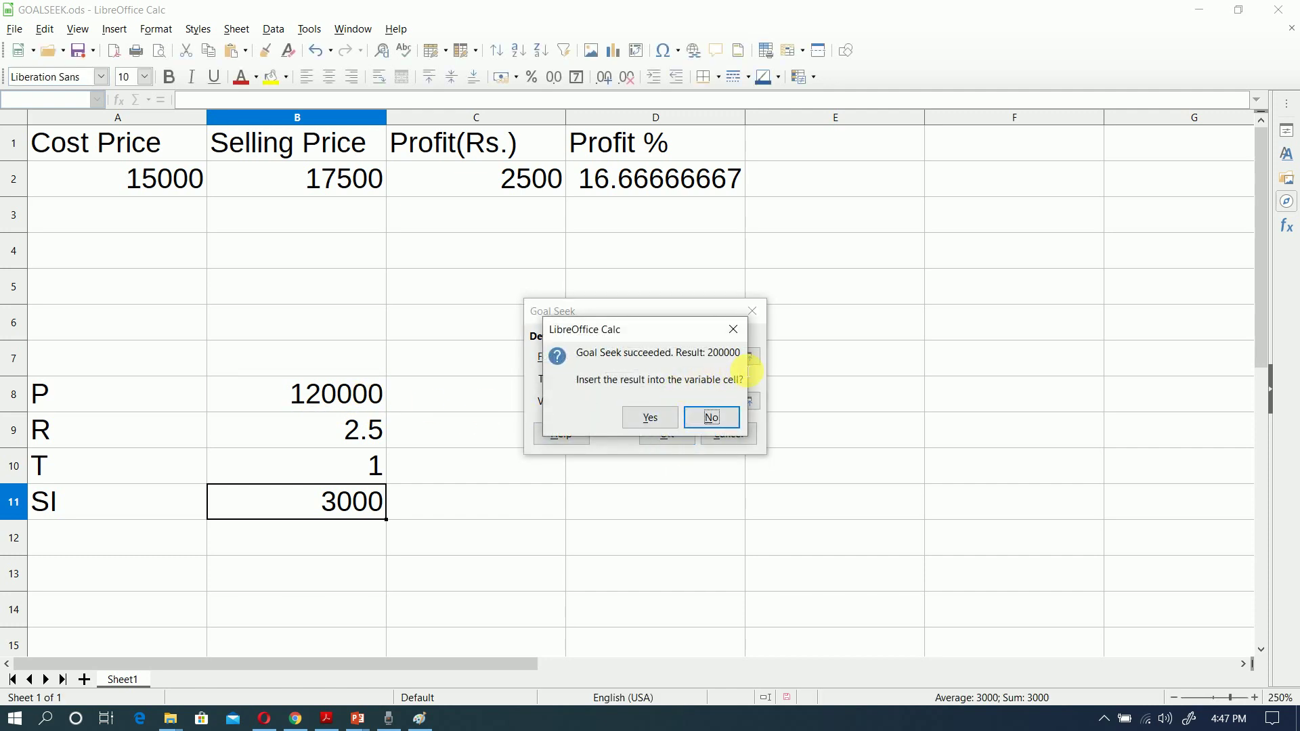
{"action": "left_click", "coordinate": [663, 421]}
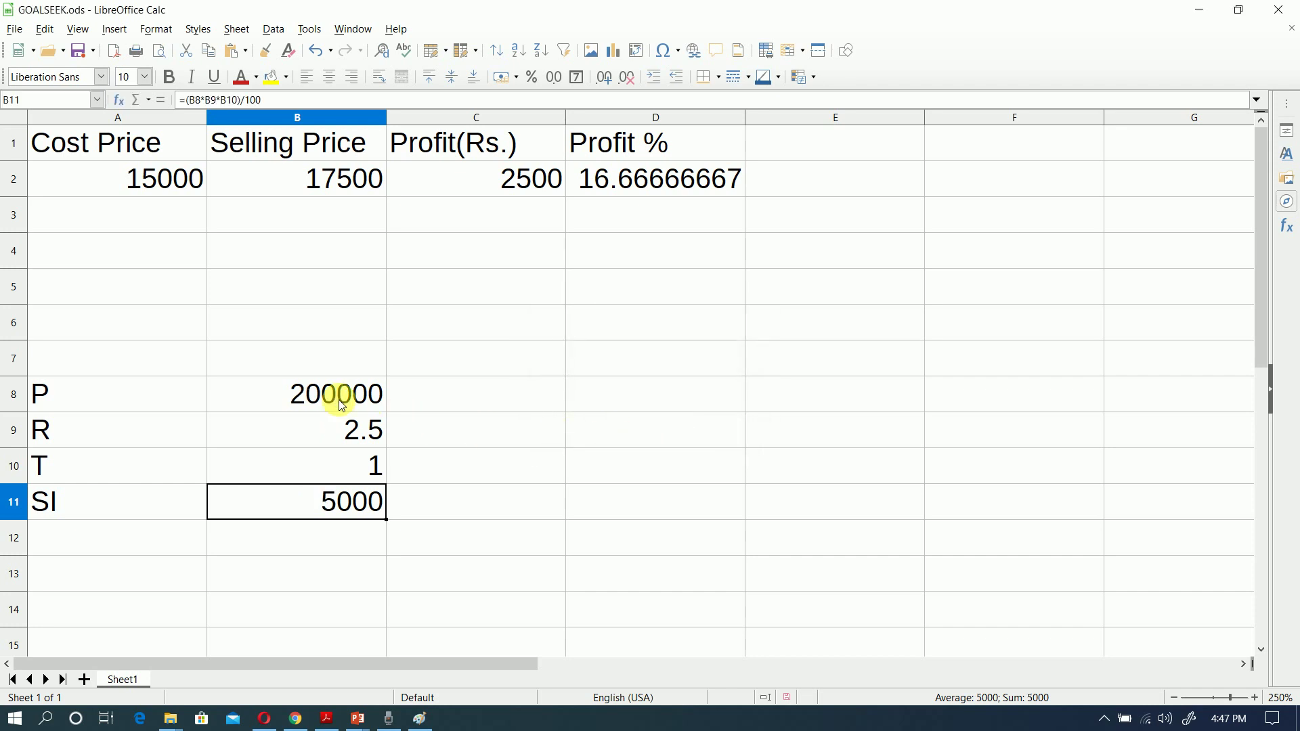